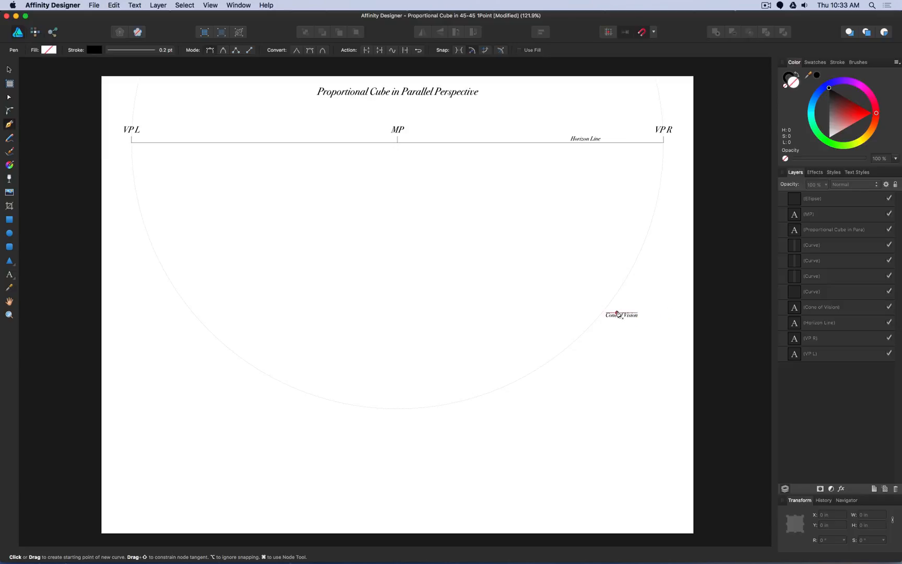
# - Draw a vertical line about 3 in long directly below MP with the Pen tool
pyautogui.click(398, 157)
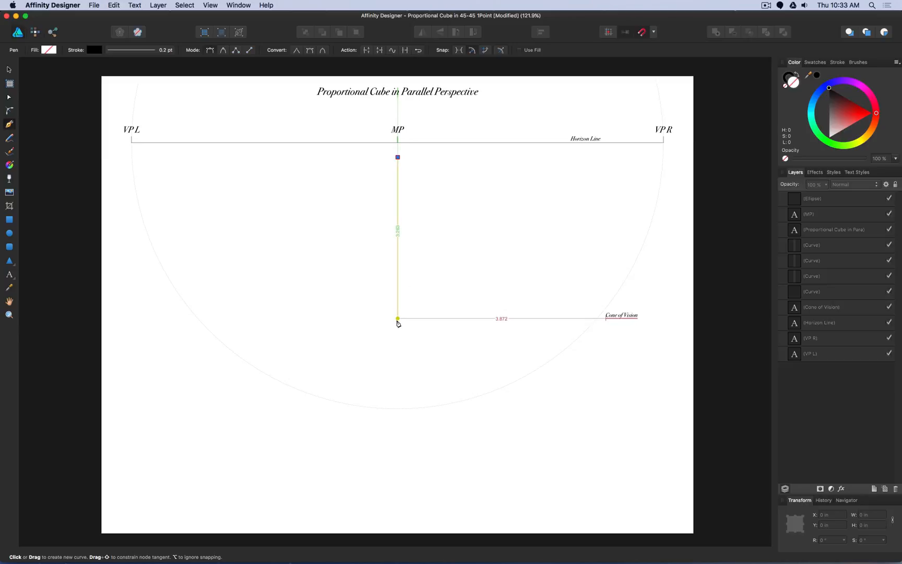
pyautogui.click(398, 318)
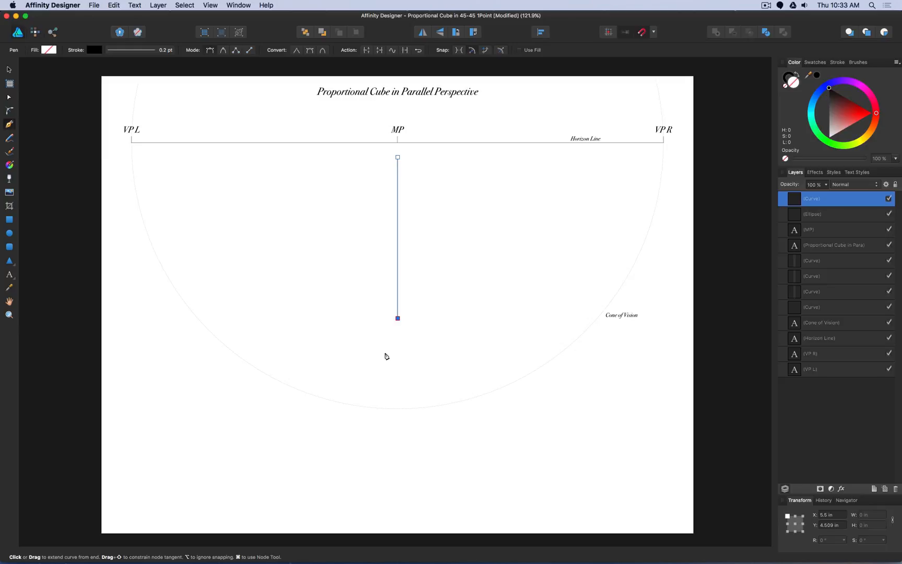
pyautogui.press('Escape')
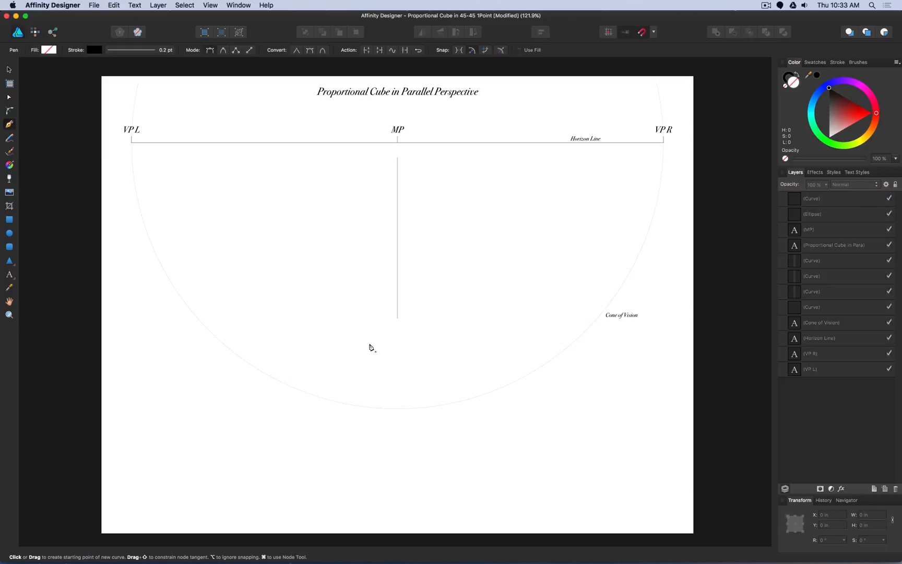
# - Draw a horizontal base line, set its width to 2.5 in, and centre it on the lower end of the vertical line
pyautogui.click(321, 335)
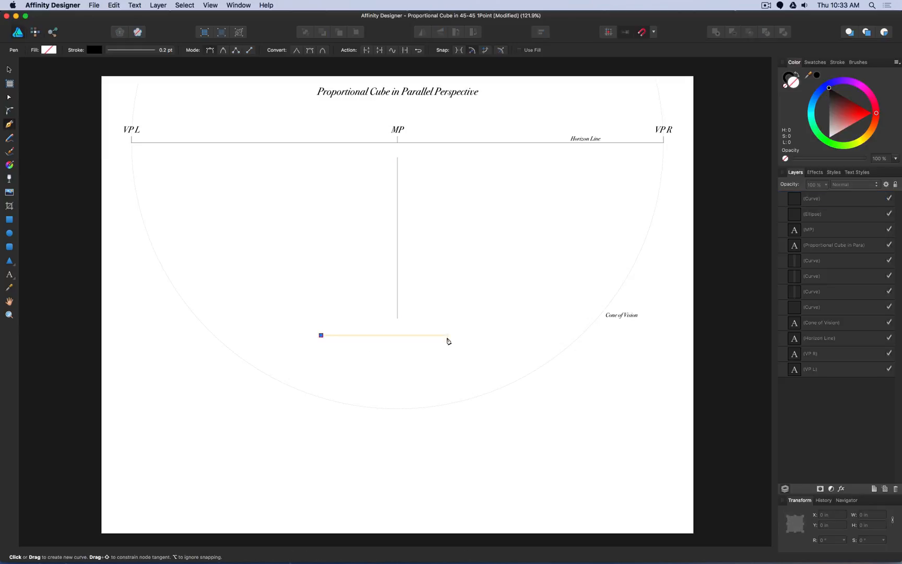
pyautogui.click(447, 335)
pyautogui.click(10, 69)
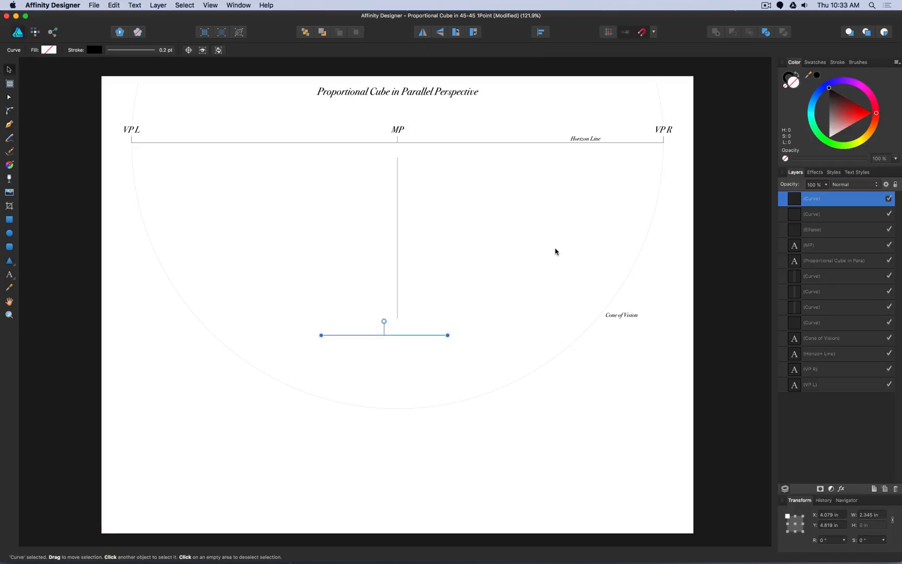
pyautogui.click(880, 515)
pyautogui.write('2.5')
pyautogui.press('Return')
pyautogui.moveTo(389, 338); pyautogui.dragTo(399, 318)
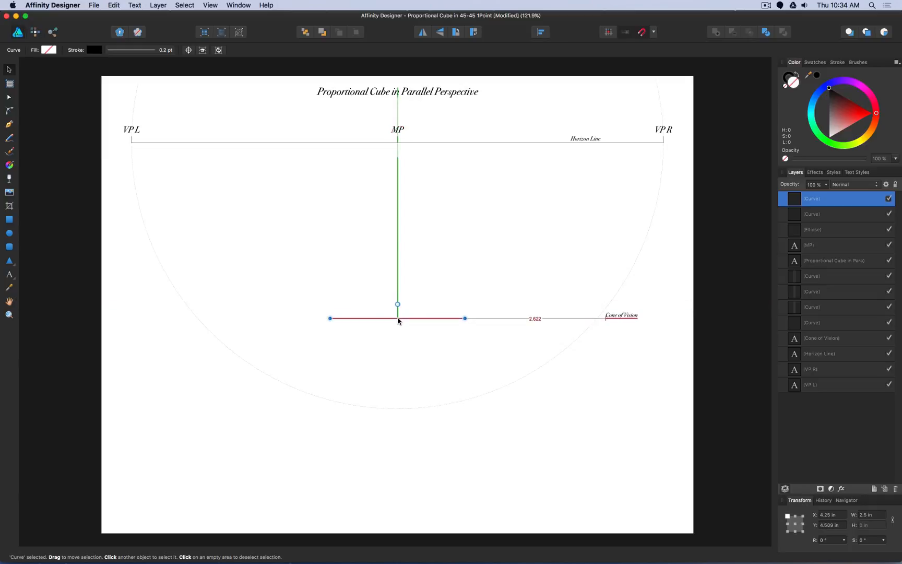
pyautogui.click(424, 289)
pyautogui.click(397, 219)
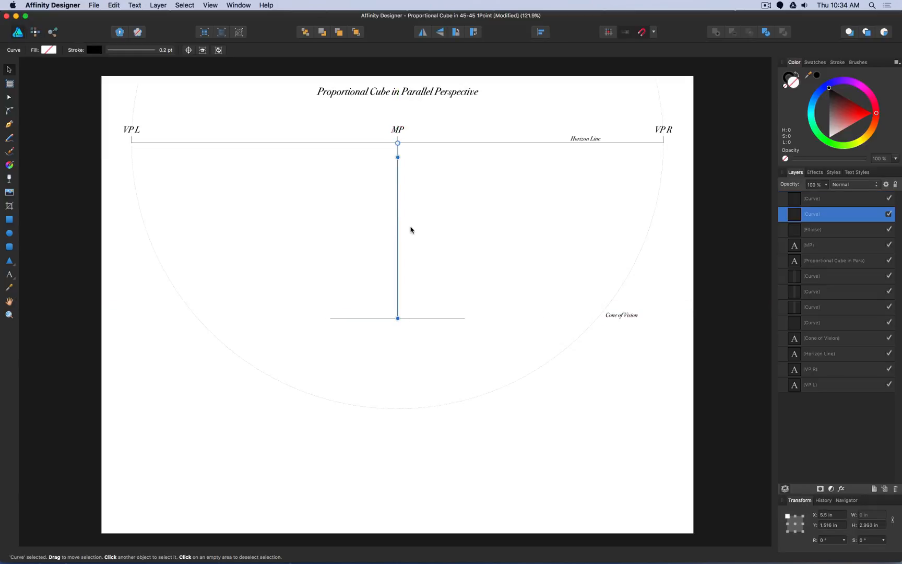
pyautogui.click(397, 133)
pyautogui.click(465, 205)
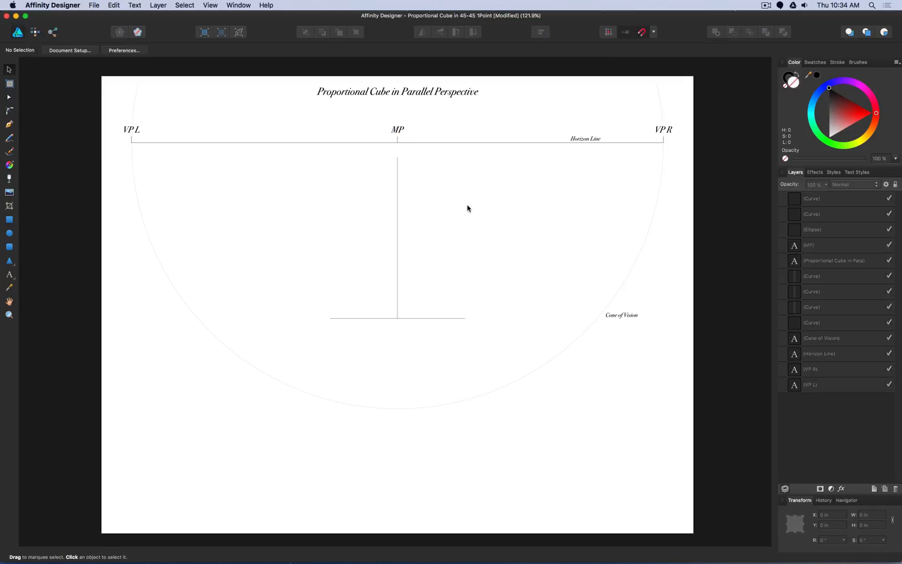
pyautogui.click(431, 318)
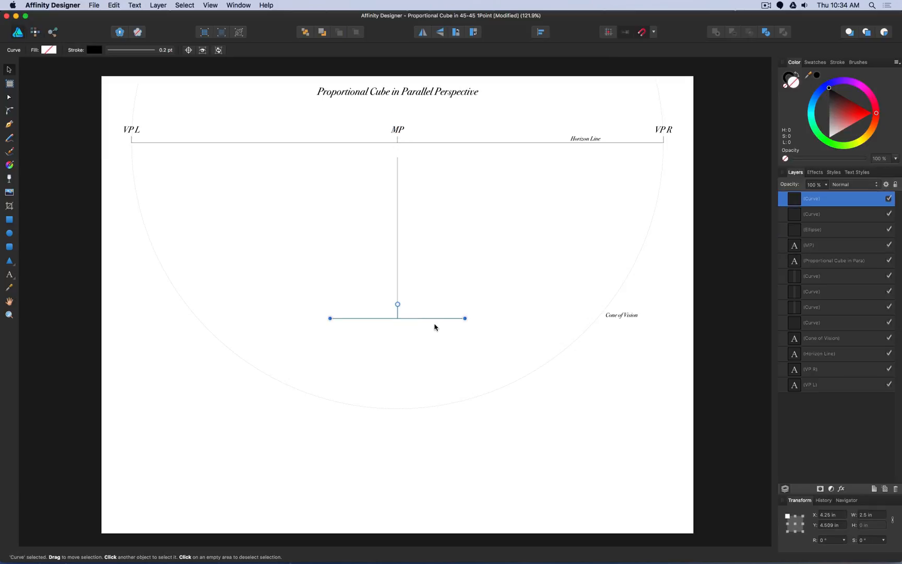
pyautogui.click(457, 260)
# - Draw converging lines from the right and left ends of the base line to MP on the horizon line
pyautogui.press('p')
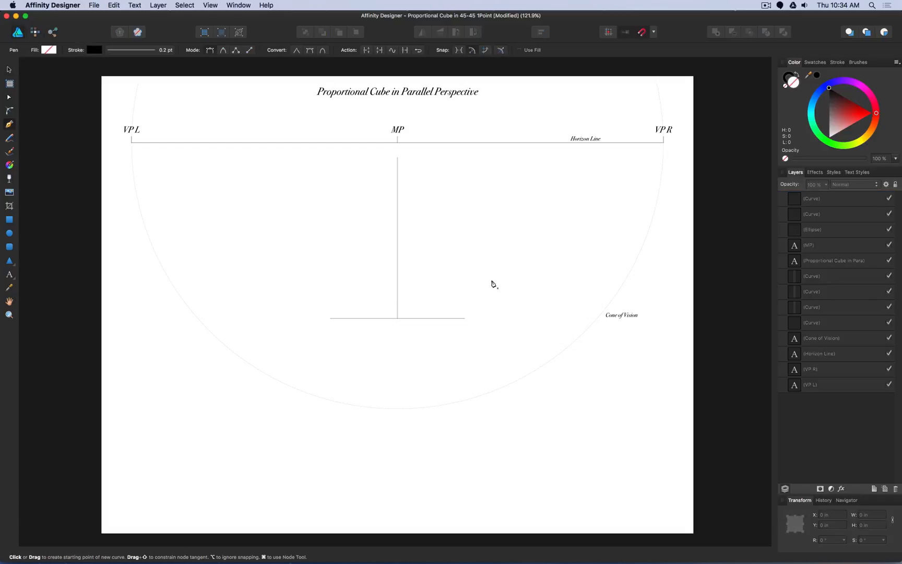
pyautogui.click(465, 318)
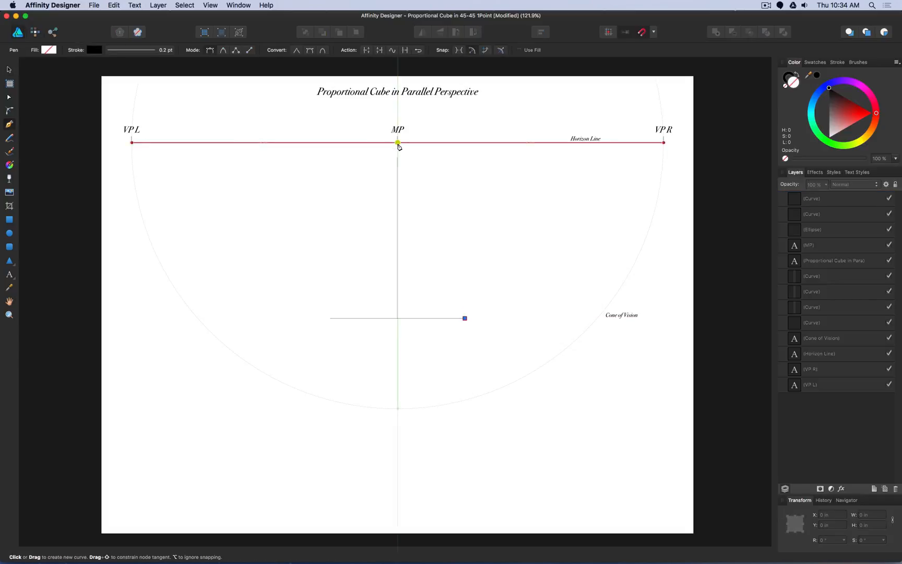
pyautogui.click(398, 142)
pyautogui.press('Escape')
pyautogui.click(329, 318)
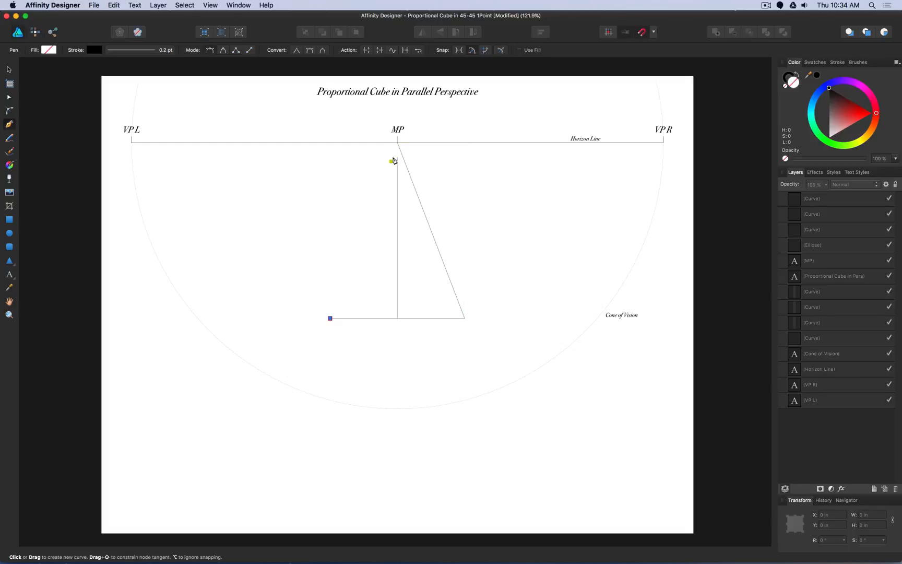
pyautogui.click(398, 142)
pyautogui.press('Escape')
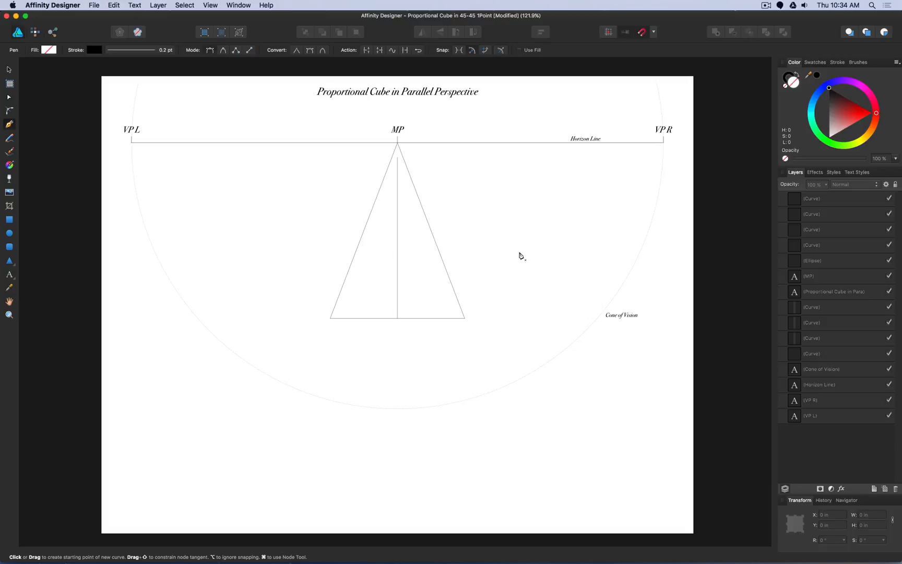
# - Draw a line from the midpoint of the base line to VP L on the horizon line
pyautogui.click(398, 318)
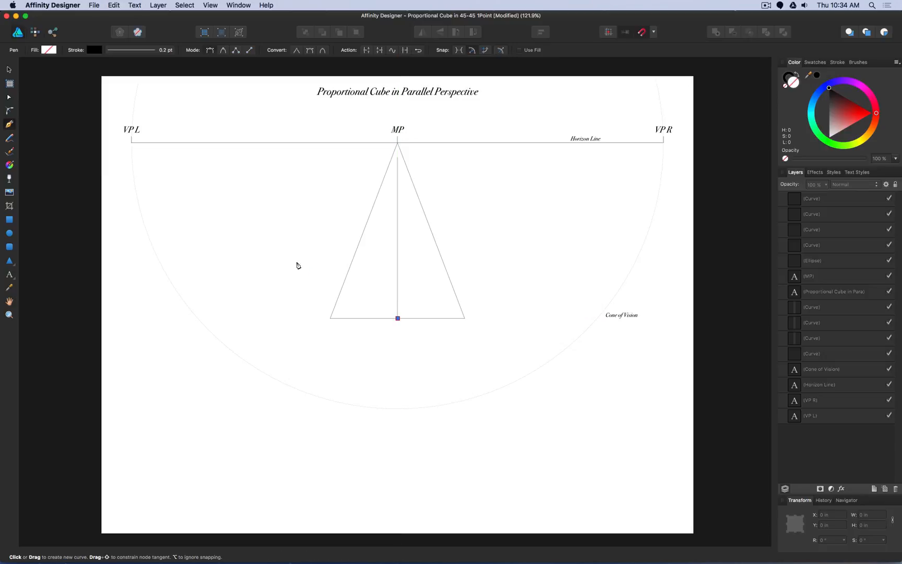
pyautogui.click(133, 145)
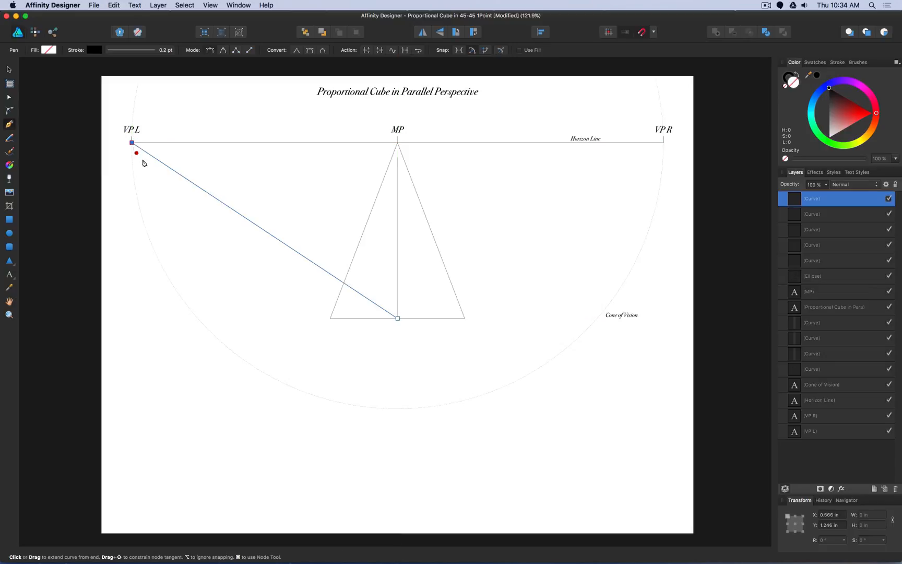
pyautogui.press('Escape')
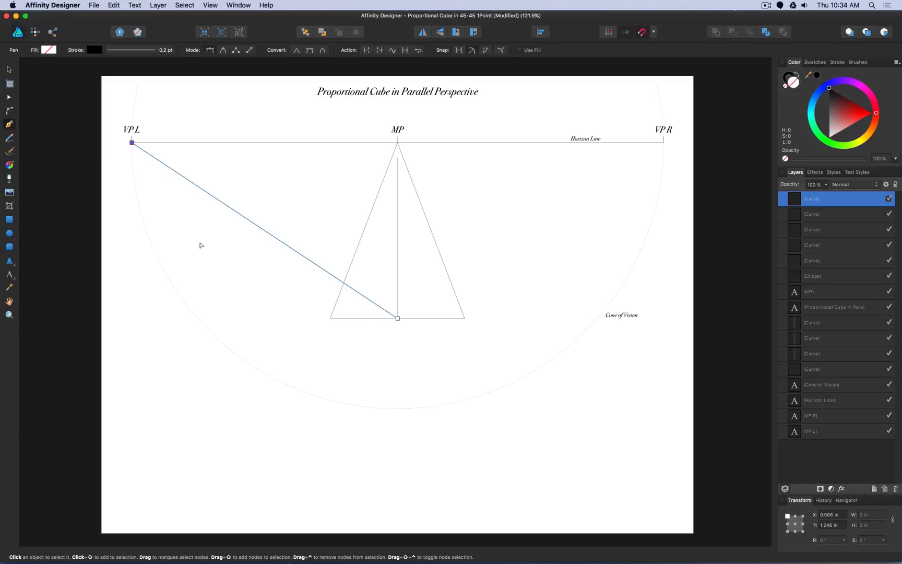
pyautogui.press('Escape')
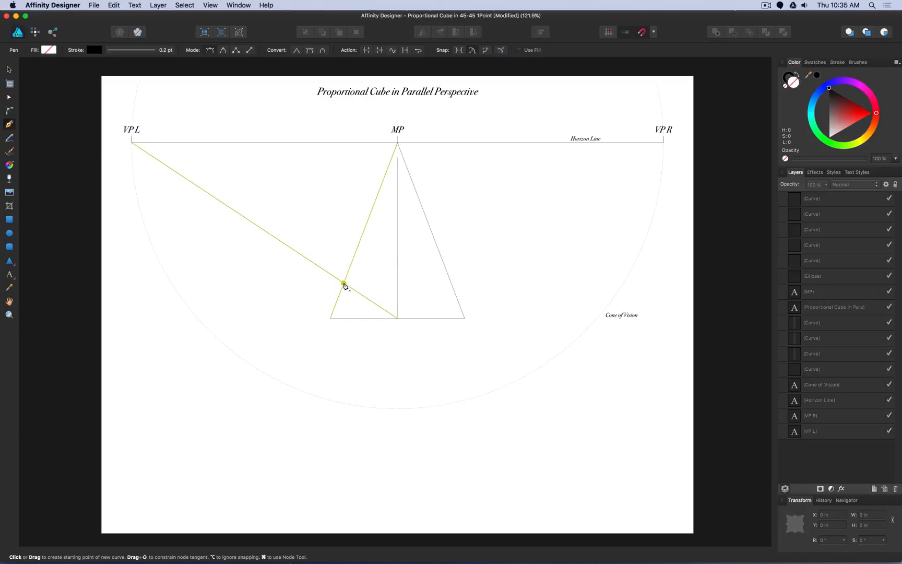
# - Draw a line to VP R from where the VP L line crosses the left converging line
pyautogui.click(343, 283)
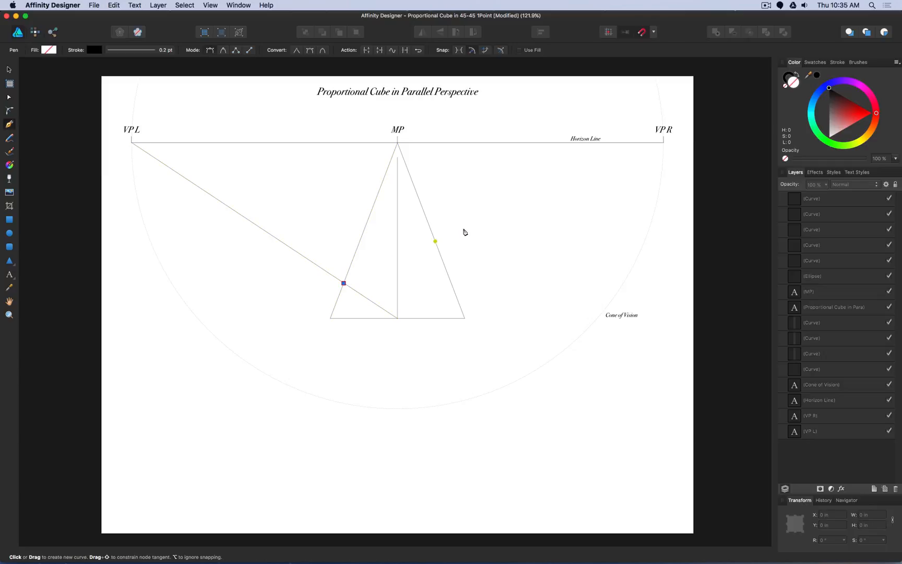
pyautogui.click(663, 144)
pyautogui.press('Escape')
pyautogui.press('Escape')
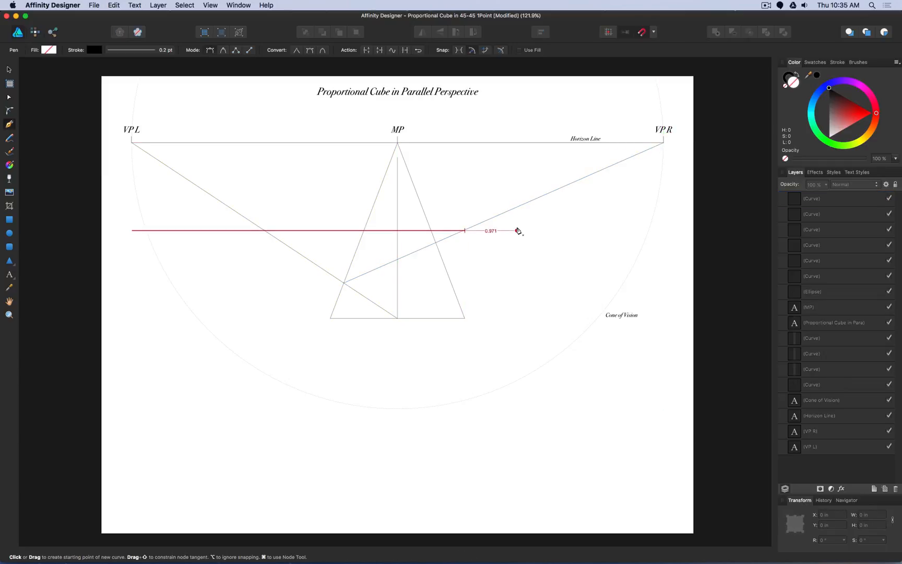
# - Draw a line from the midpoint of the base line to VP R on the horizon line
pyautogui.click(398, 317)
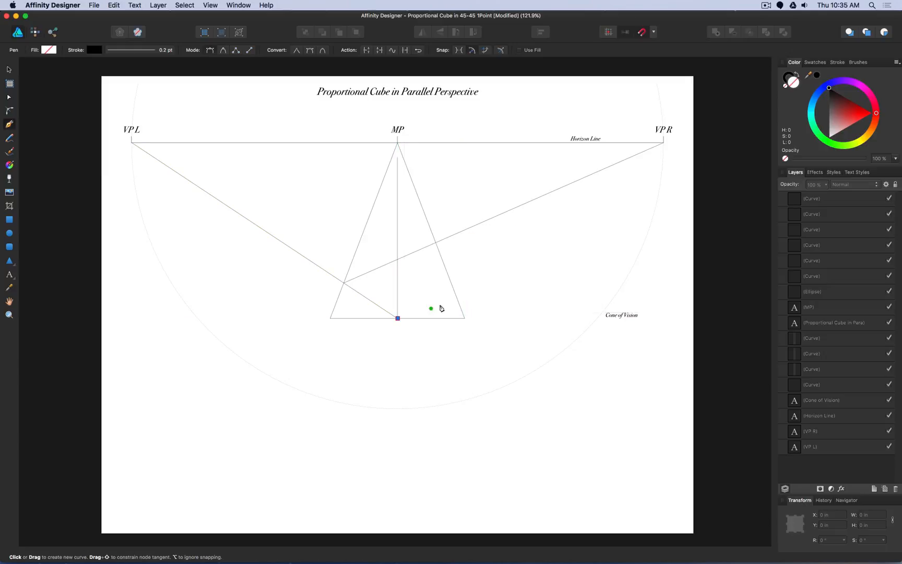
pyautogui.click(663, 144)
pyautogui.press('Escape')
pyautogui.press('Escape')
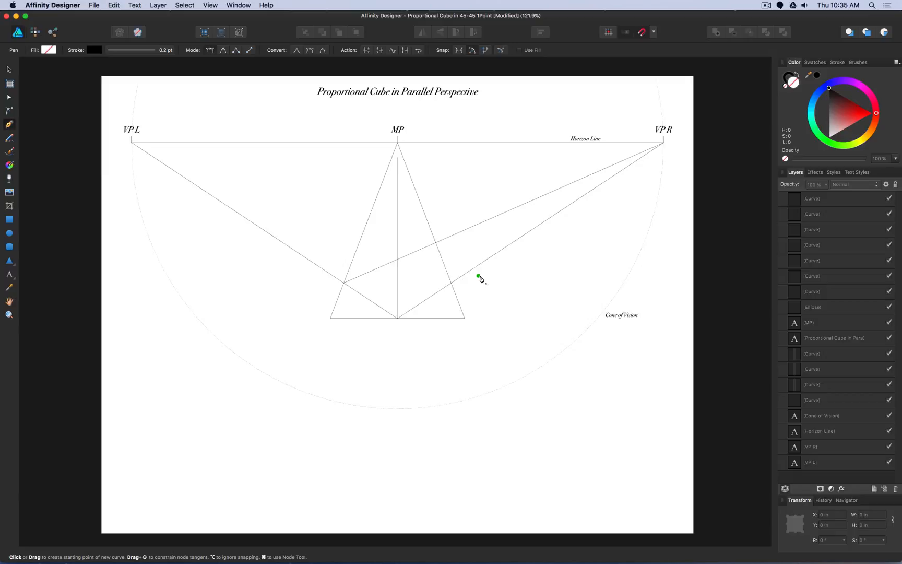
# - Draw a line to VP L from where the base midpoint's VP R line crosses the right converging line
pyautogui.click(451, 283)
pyautogui.click(132, 141)
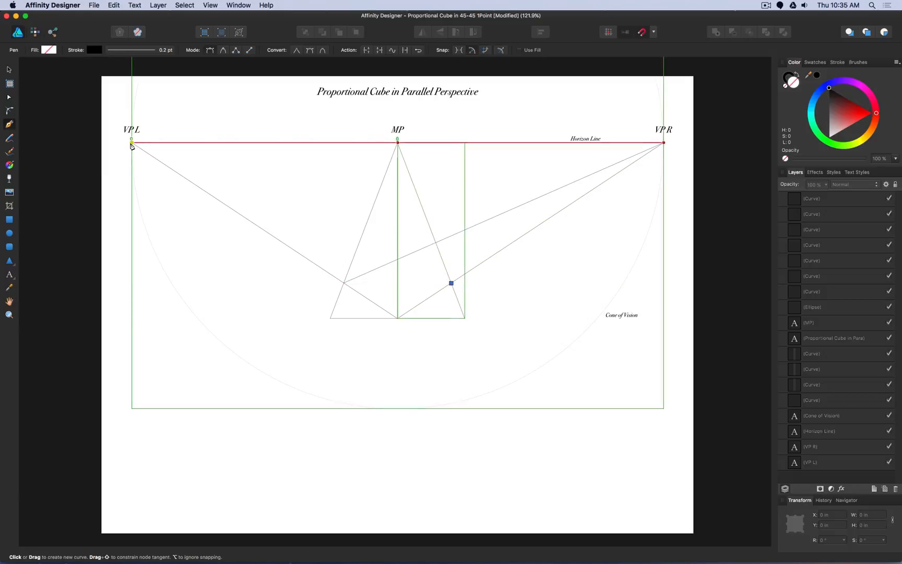
pyautogui.press('Escape')
pyautogui.press('Escape')
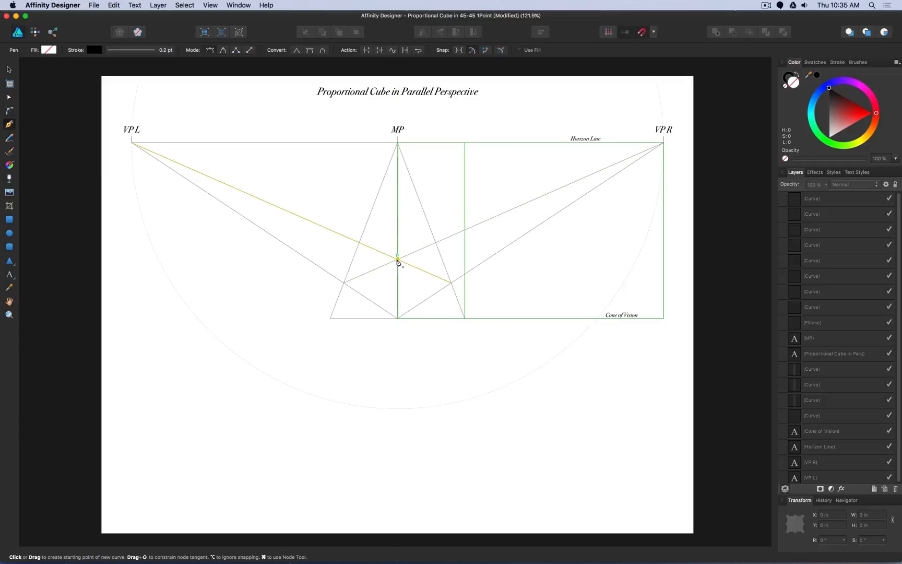
# - Draw a horizontal line about 1.63 in wide between the two converging lines, just above where the diagonals cross
pyautogui.click(442, 257)
pyautogui.click(353, 257)
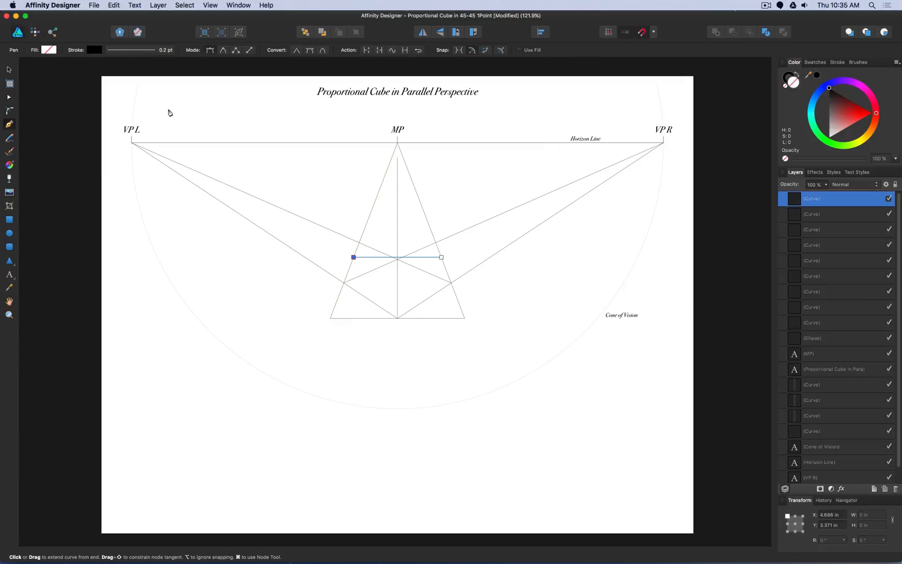
pyautogui.click(9, 70)
# - Move the upper horizontal line down onto the crossing of the diagonals and extend both ends to the converging lines
pyautogui.scroll(10, 398, 259)
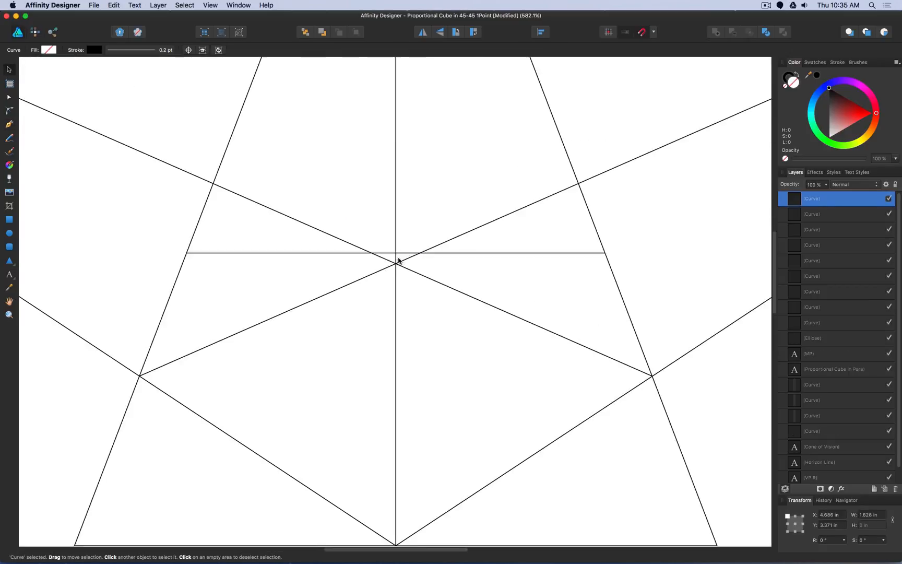
pyautogui.moveTo(399, 245); pyautogui.dragTo(397, 274)
pyautogui.scroll(-4, 397, 274)
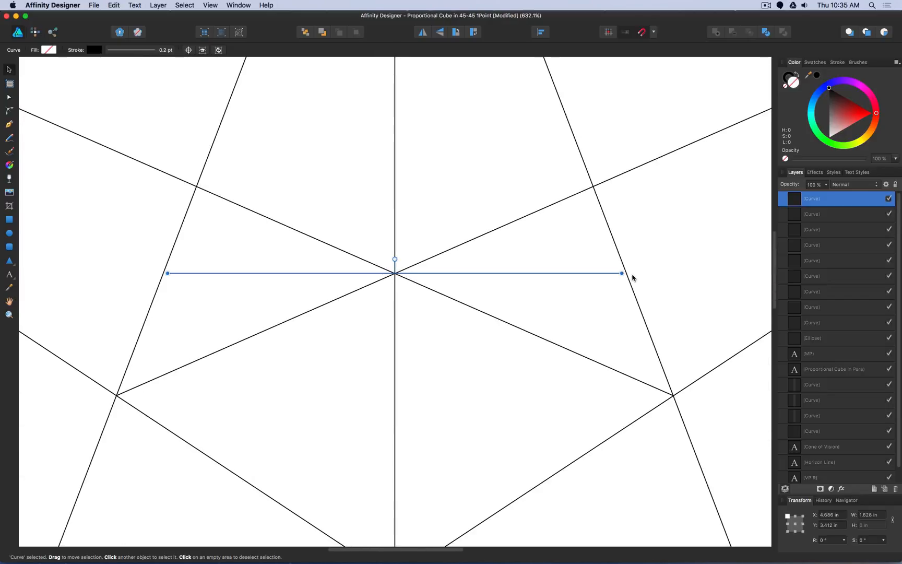
pyautogui.moveTo(622, 273); pyautogui.dragTo(626, 273)
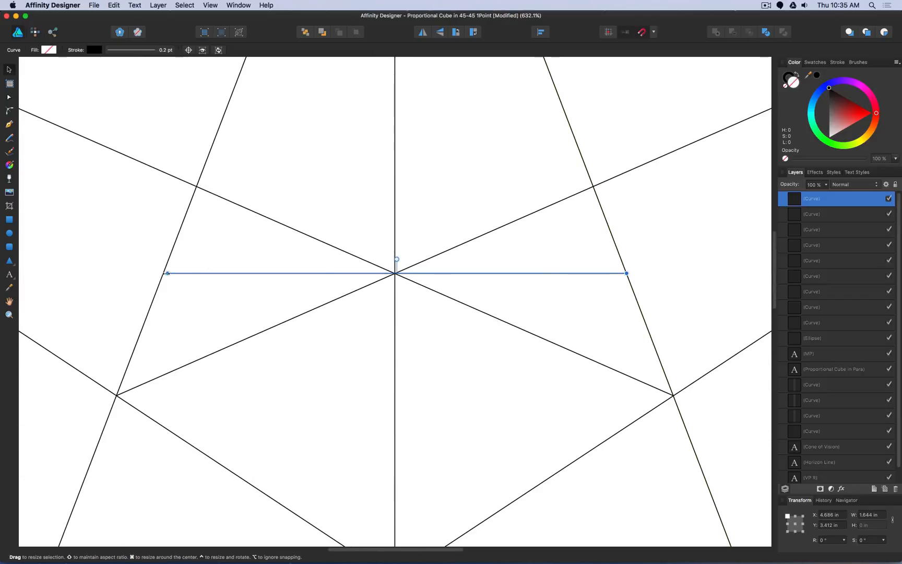
pyautogui.moveTo(165, 273); pyautogui.dragTo(162, 273)
pyautogui.scroll(-4, 219, 305)
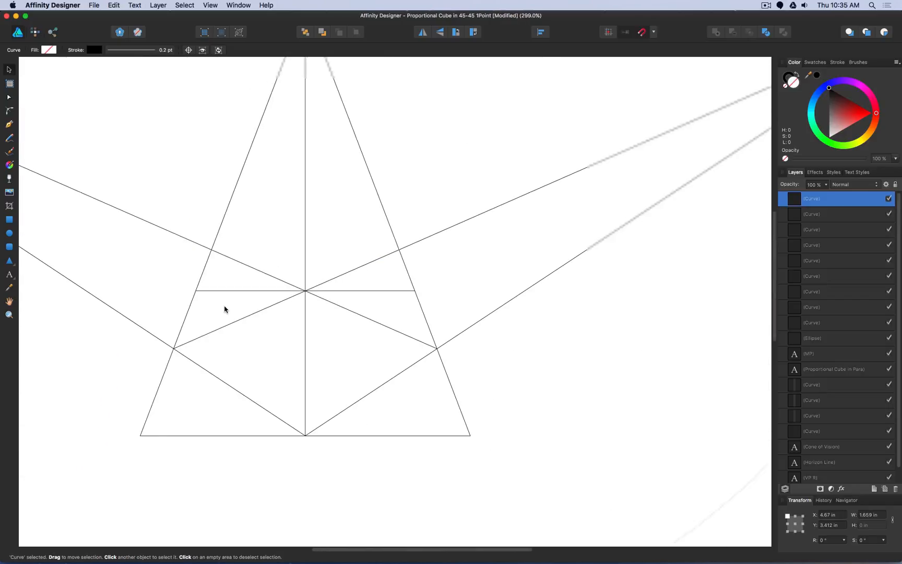
# - Delete the line from the base midpoint to VP R and the line from the right converging line to VP L
pyautogui.click(461, 279)
pyautogui.click(438, 233)
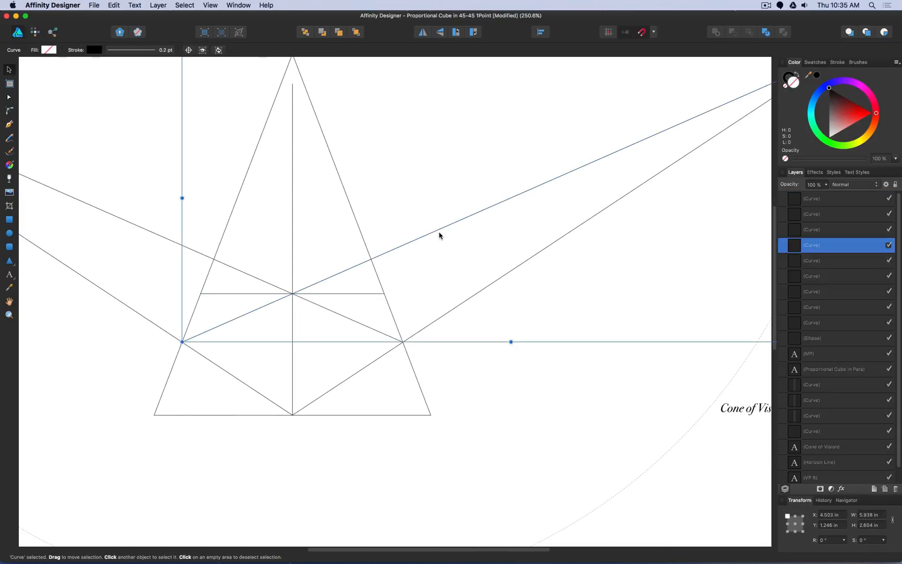
pyautogui.click(475, 296)
pyautogui.press('Delete')
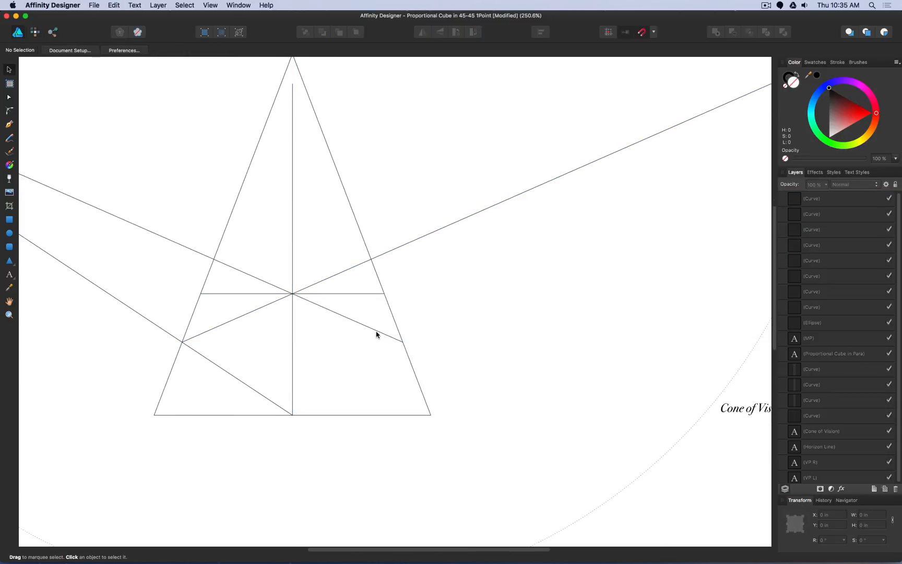
pyautogui.click(376, 331)
pyautogui.press('Delete')
pyautogui.press('super+0')
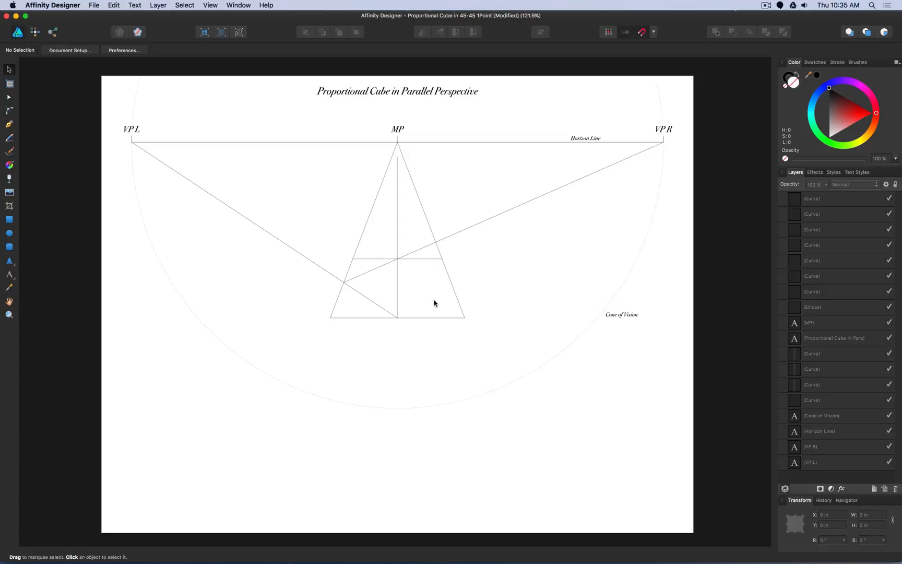
# - Duplicate the base line, rotate the copy −90° upright at the base's left end, and copy that upright to the right end
pyautogui.click(433, 318)
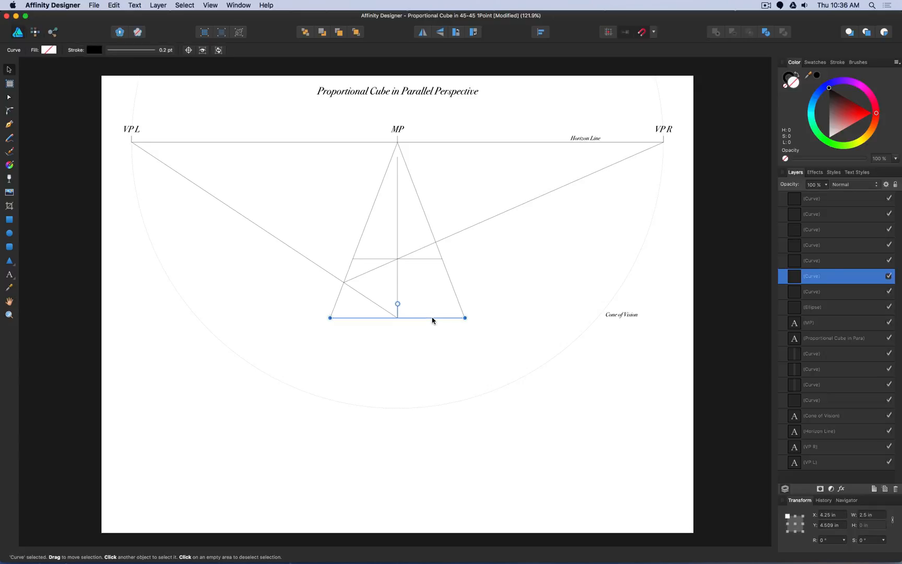
pyautogui.press('super+j')
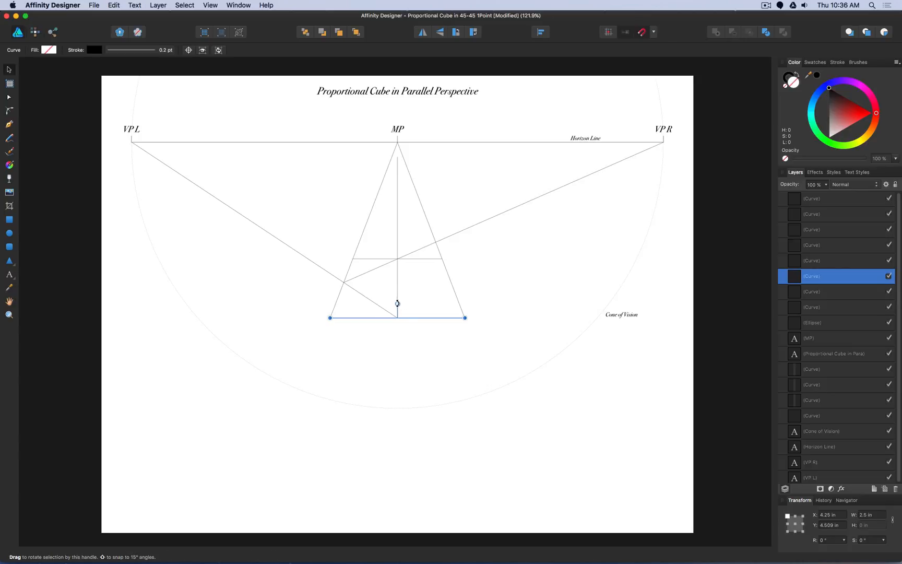
pyautogui.moveTo(397, 303); pyautogui.dragTo(331, 278)
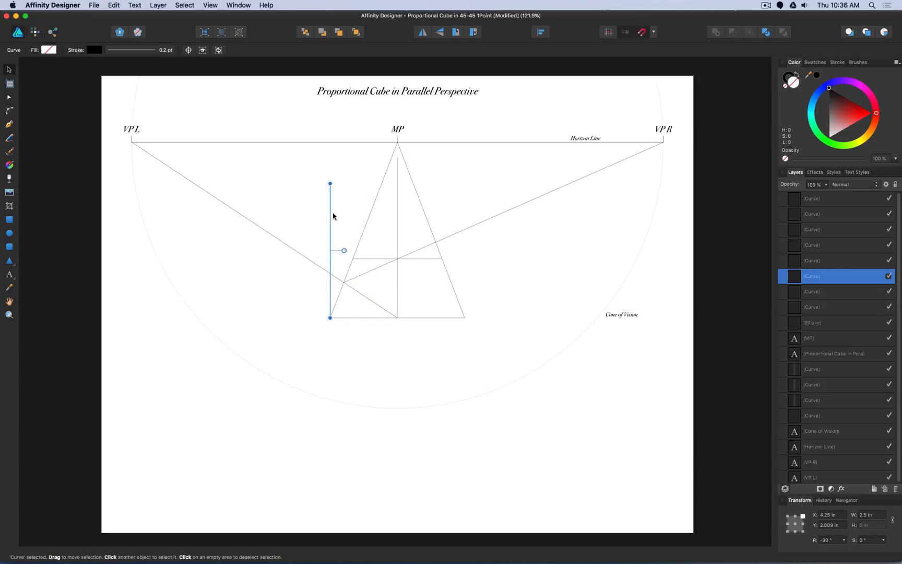
pyautogui.moveTo(331, 213); pyautogui.dragTo(463, 219)
# - Duplicate the base line and move the copy up to join the tops of the two uprights, closing the front square
pyautogui.click(431, 324)
pyautogui.click(431, 318)
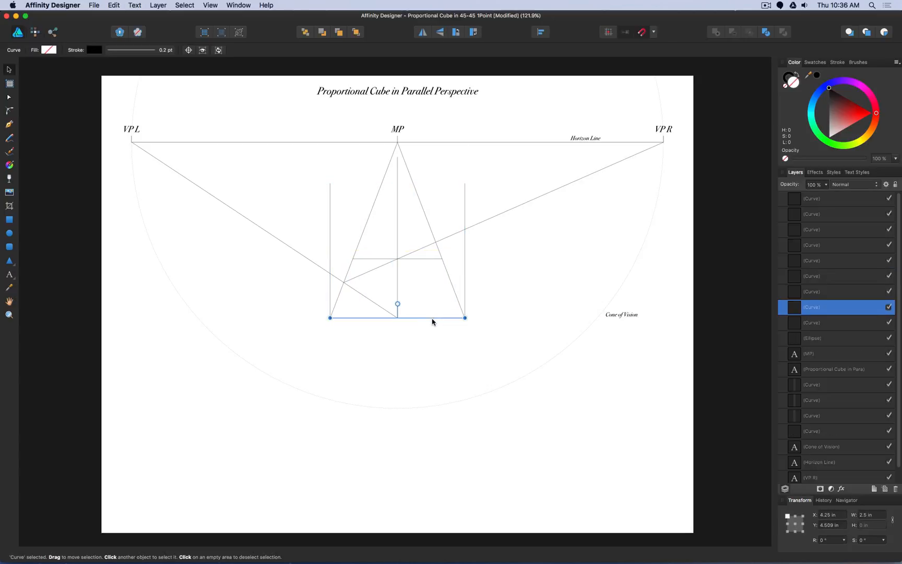
pyautogui.press('super+c')
pyautogui.press('super+v')
pyautogui.moveTo(433, 320); pyautogui.dragTo(441, 189)
pyautogui.click(517, 181)
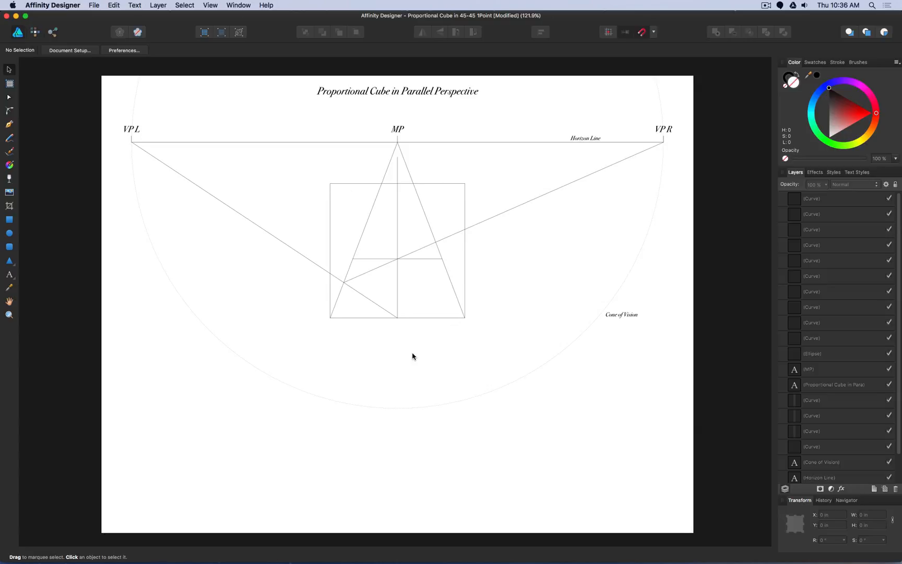
# - Draw a line from each upper corner of the front square to MP
pyautogui.click(9, 125)
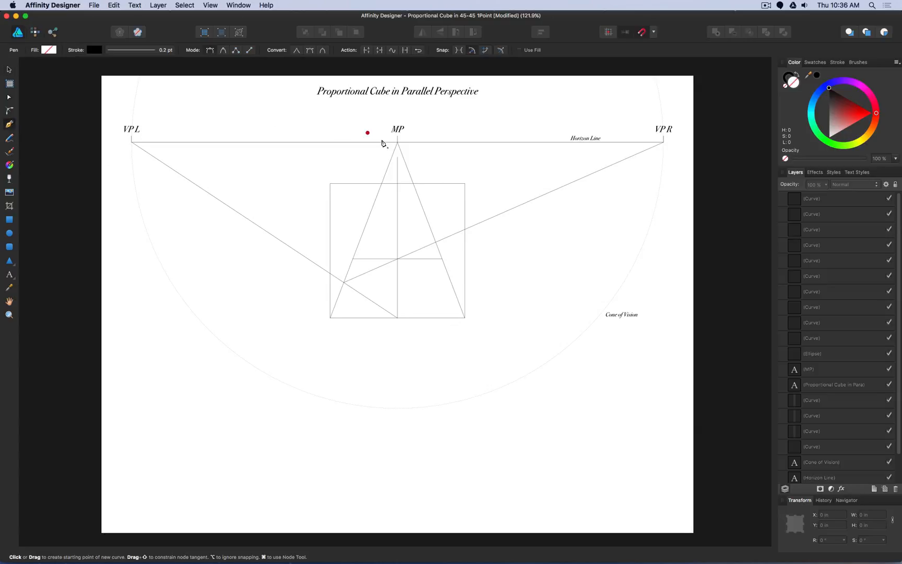
pyautogui.click(330, 183)
pyautogui.click(398, 142)
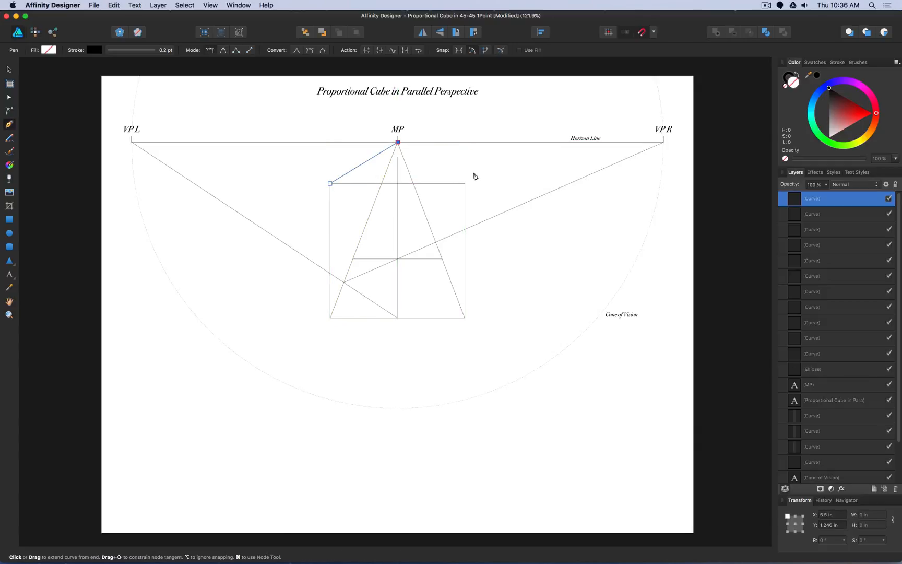
pyautogui.press('Escape')
pyautogui.click(465, 183)
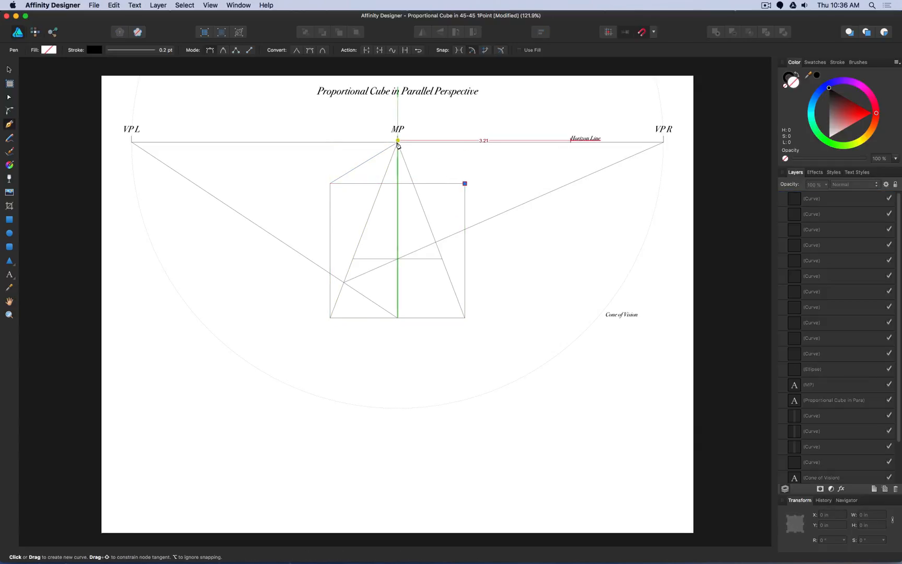
pyautogui.click(398, 142)
pyautogui.press('Escape')
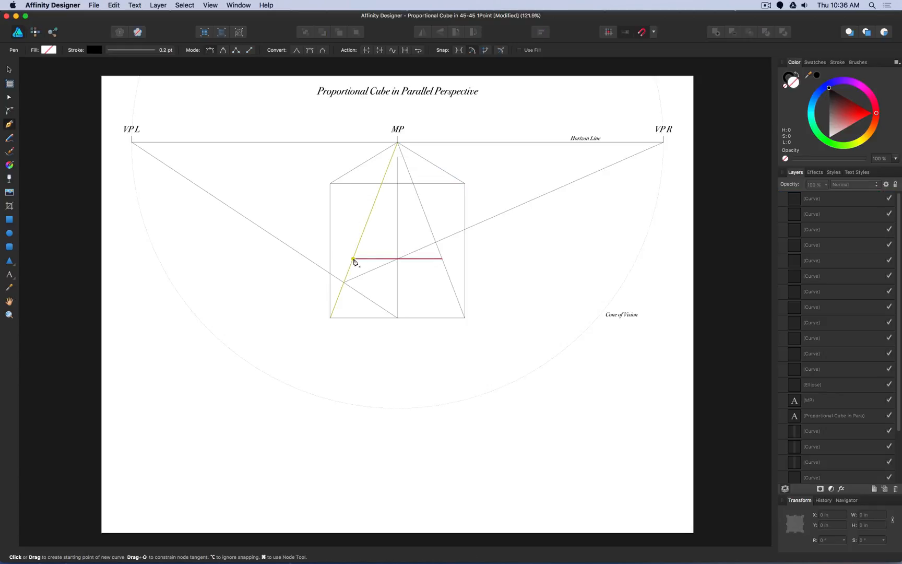
# - Draw the back face's two uprights from the rear base line up to the upper MP lines and join their tops horizontally
pyautogui.click(354, 259)
pyautogui.click(353, 169)
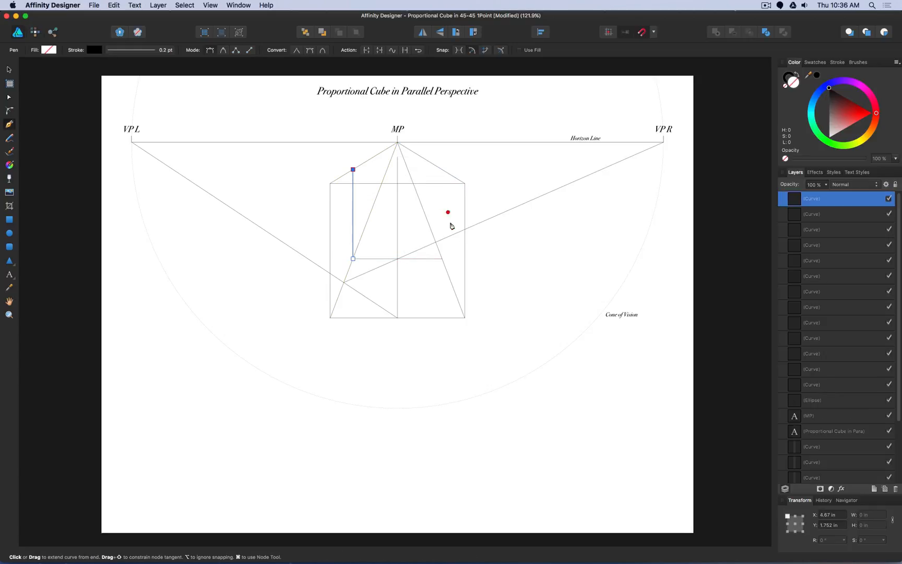
pyautogui.press('Escape')
pyautogui.click(442, 258)
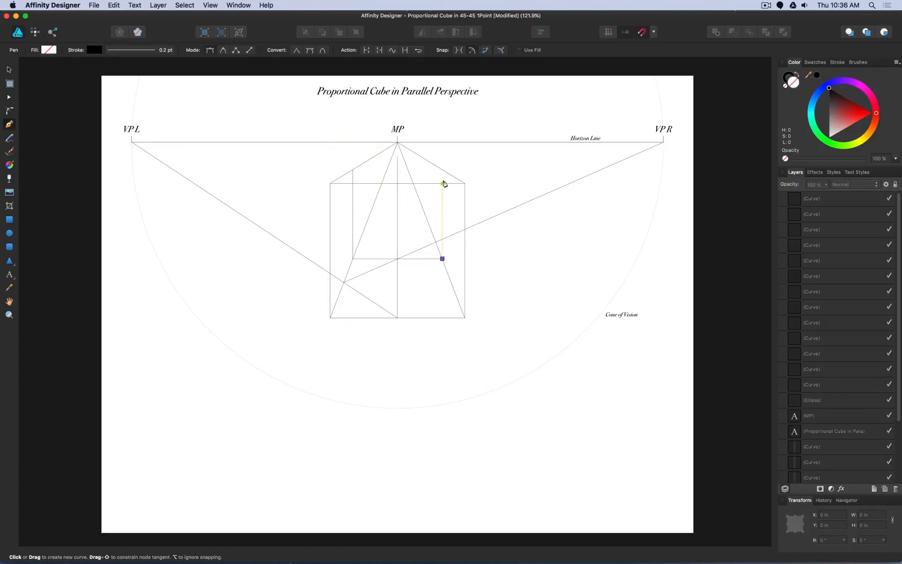
pyautogui.click(443, 169)
pyautogui.keyDown('super'); pyautogui.click(486, 144); pyautogui.keyUp('super')
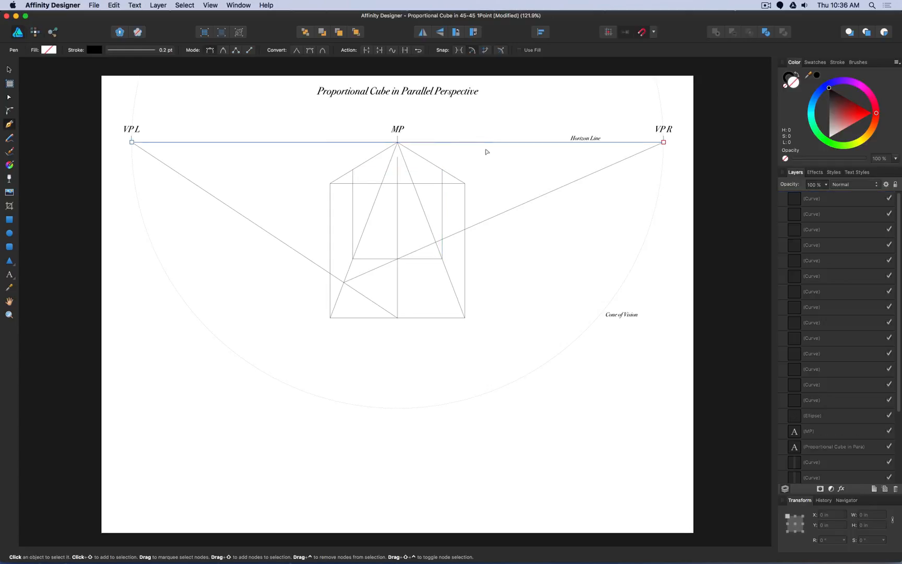
pyautogui.click(442, 169)
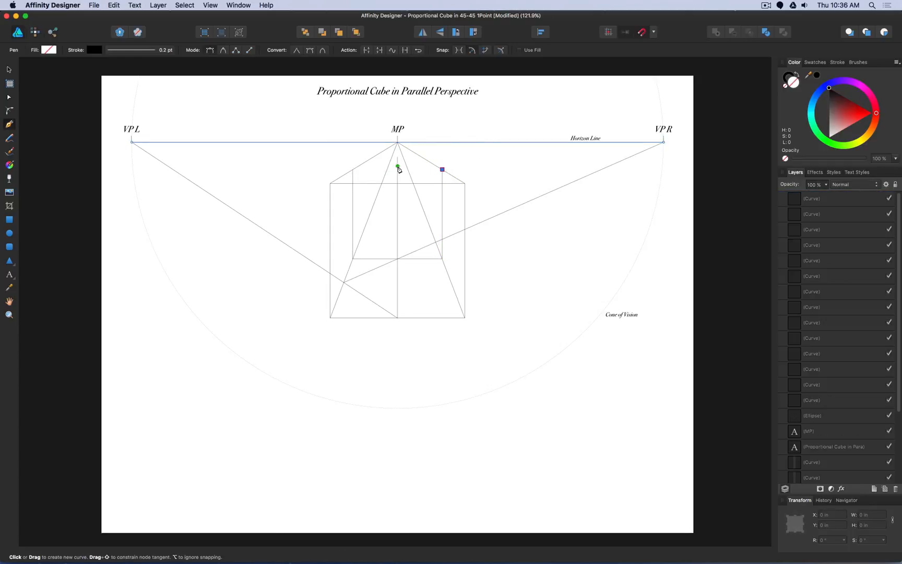
pyautogui.click(353, 170)
pyautogui.press('Escape')
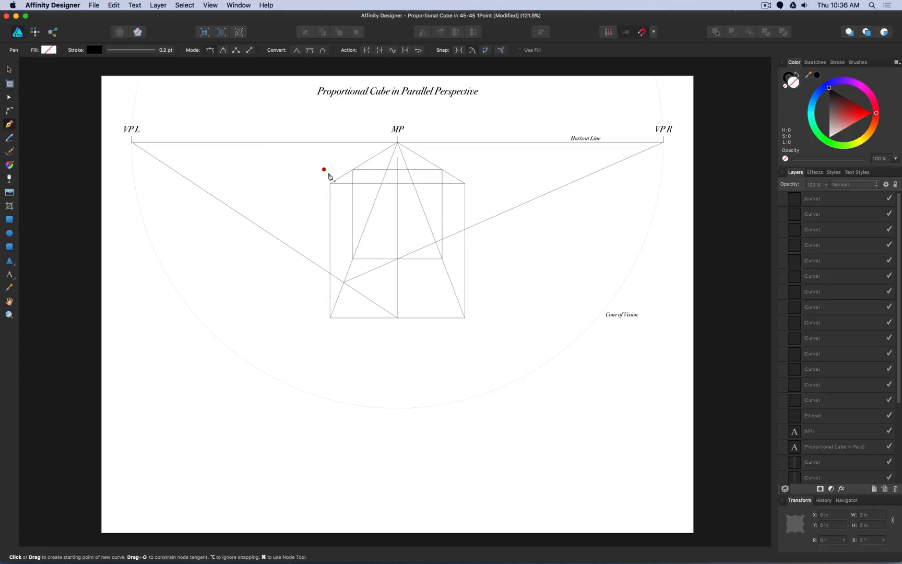
# - Trace the cube's outer outline as one path through the back top corners and the four front corners
pyautogui.click(353, 169)
pyautogui.click(330, 183)
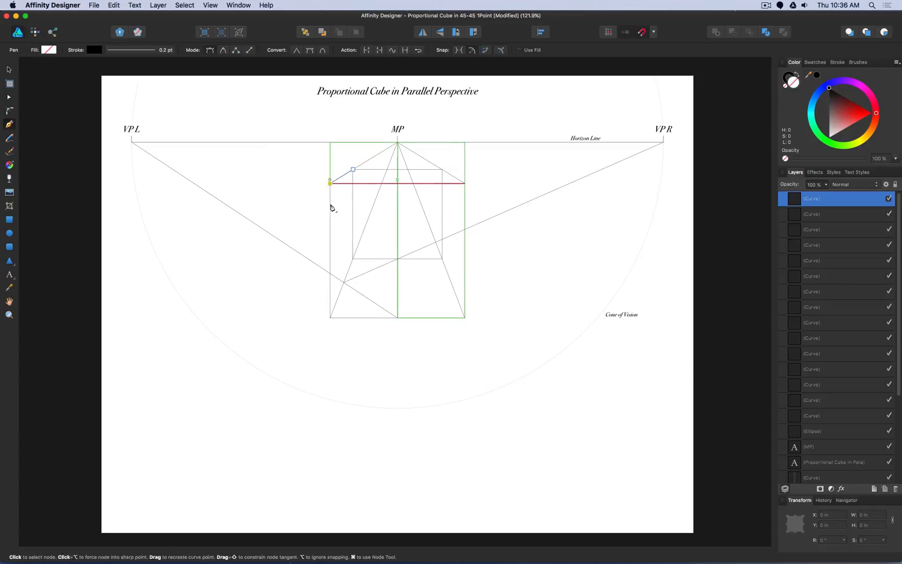
pyautogui.click(331, 315)
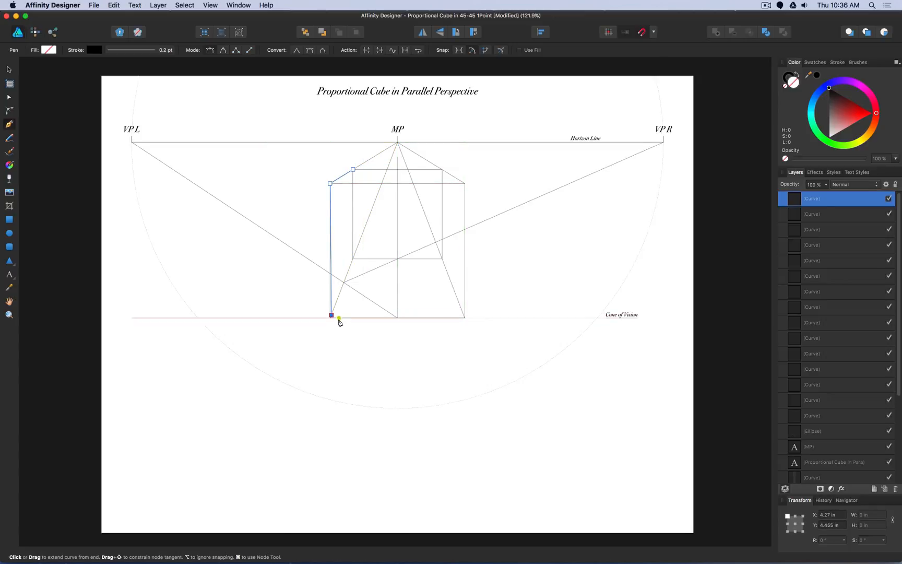
pyautogui.press('super+z')
pyautogui.click(330, 317)
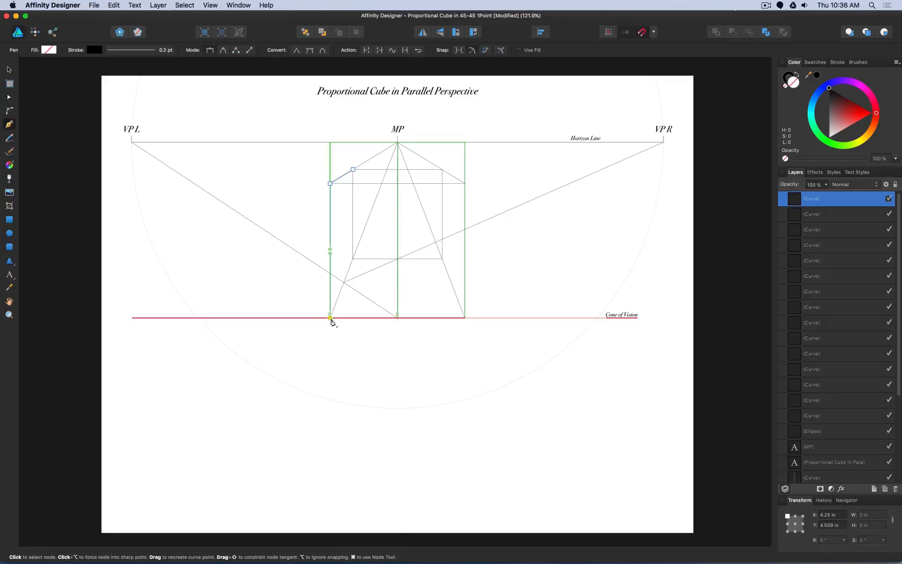
pyautogui.click(464, 317)
pyautogui.click(464, 183)
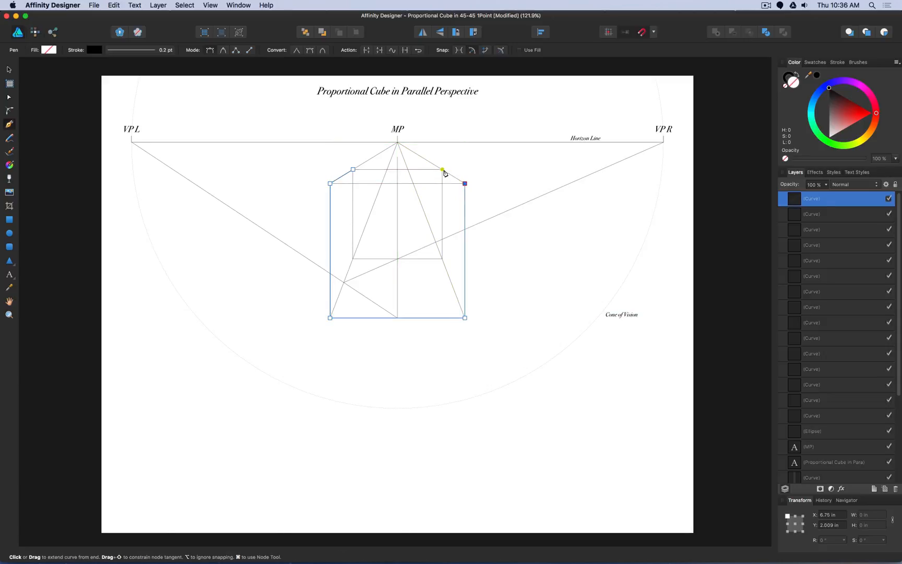
pyautogui.click(442, 170)
pyautogui.click(354, 170)
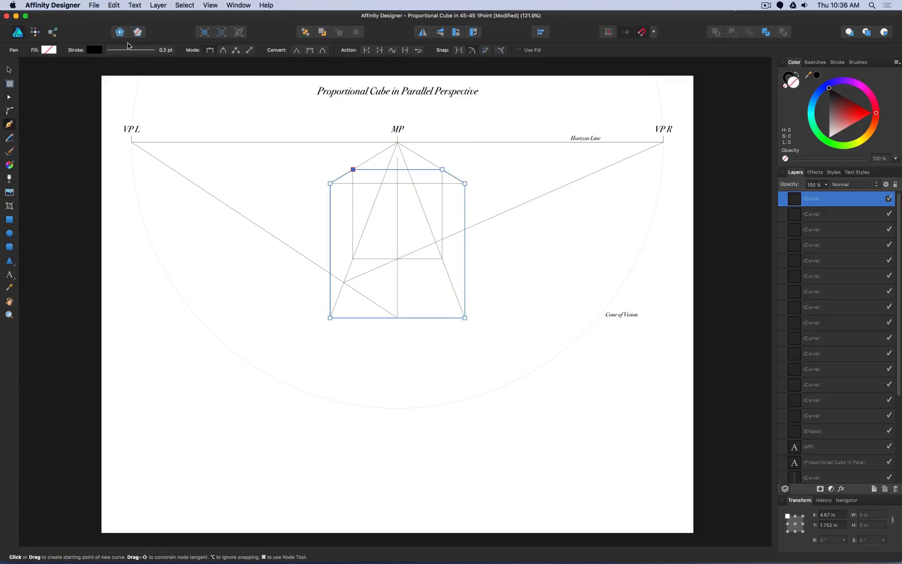
# - Set the cube outline's stroke width to 2 pt and deselect it
pyautogui.click(132, 50)
pyautogui.click(180, 80)
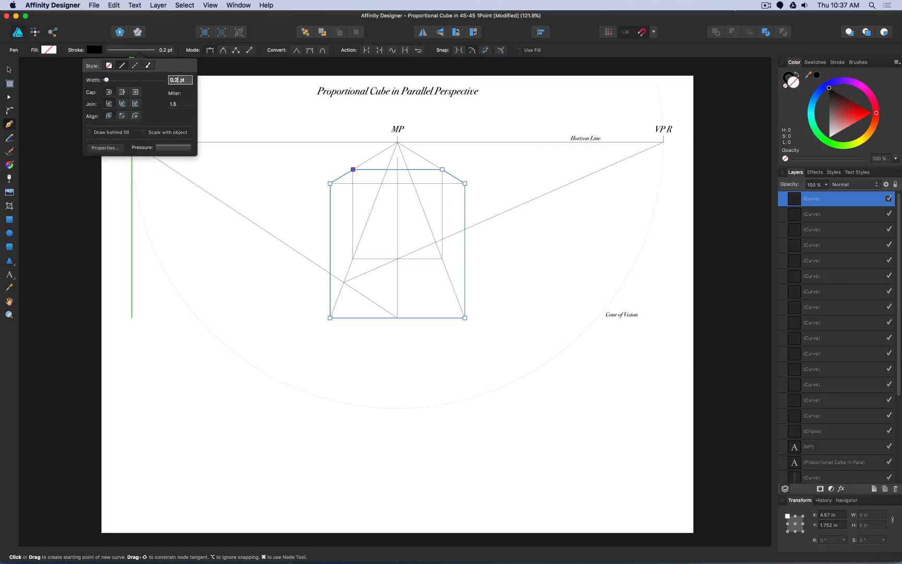
pyautogui.write('2')
pyautogui.press('Return')
pyautogui.click(9, 69)
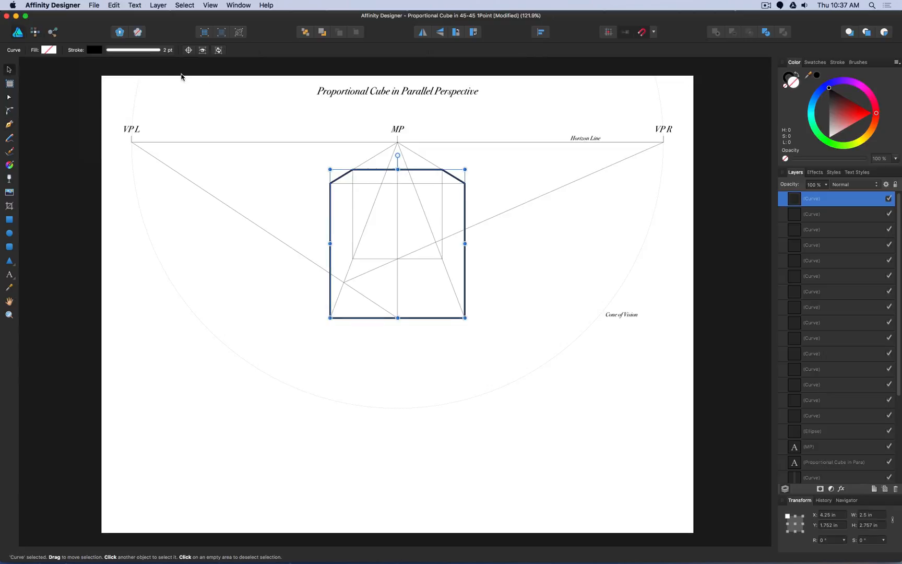
pyautogui.click(185, 79)
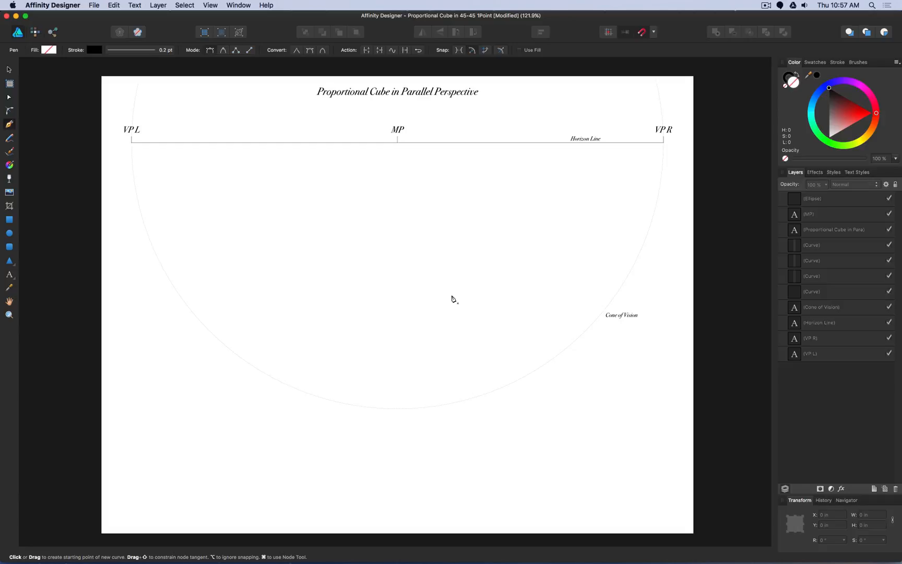
# - Draw a slanted line from MP down to a point at about X 5.11 in, Y 5.01 in
pyautogui.click(398, 143)
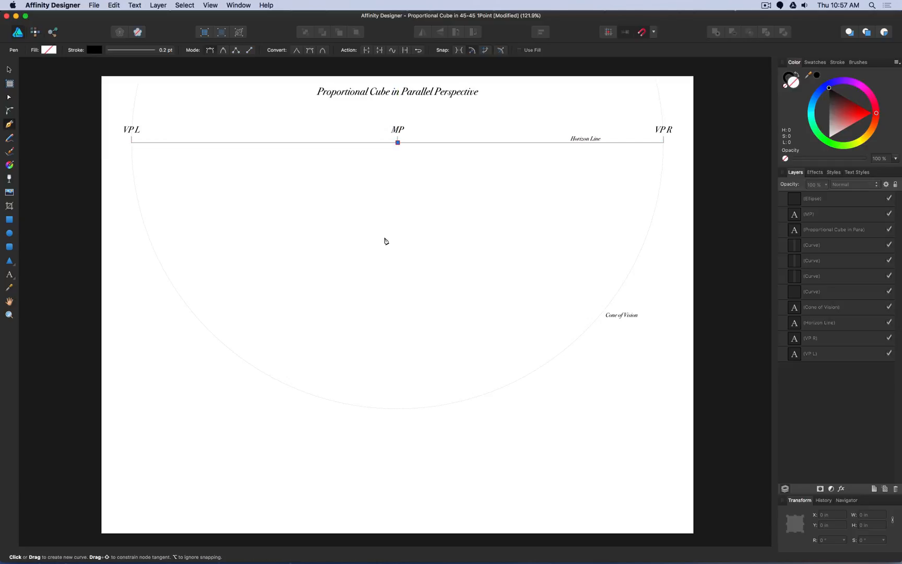
pyautogui.click(376, 345)
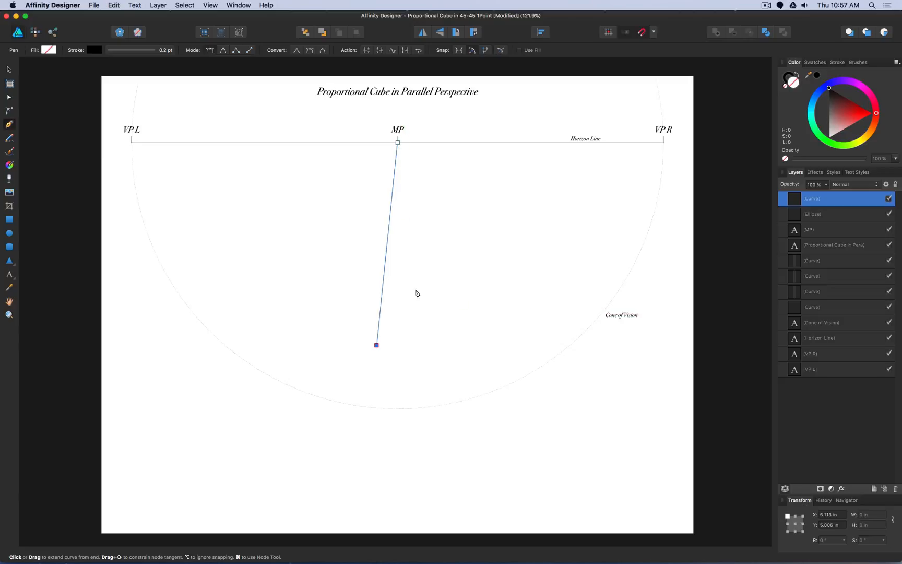
pyautogui.press('Escape')
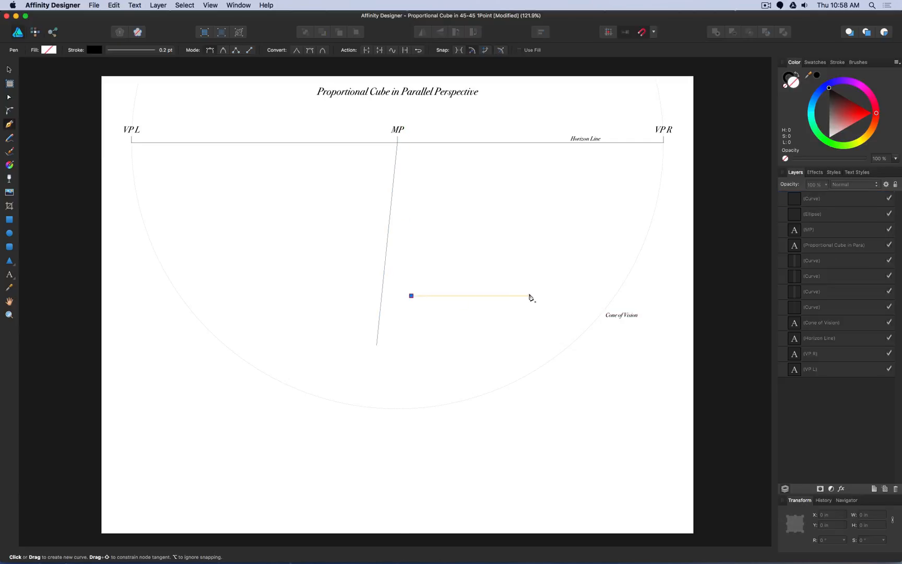
# - Draw a horizontal base line 2.5 in wide and centre it on the lower end of the slanted MP line
pyautogui.click(528, 295)
pyautogui.press('v')
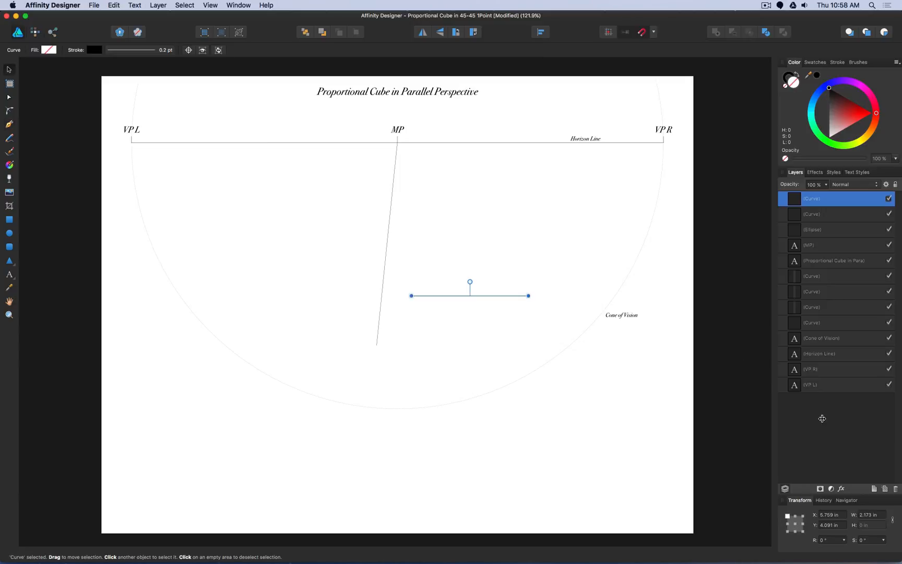
pyautogui.click(881, 515)
pyautogui.write('2.5')
pyautogui.press('Return')
pyautogui.moveTo(479, 296); pyautogui.dragTo(377, 347)
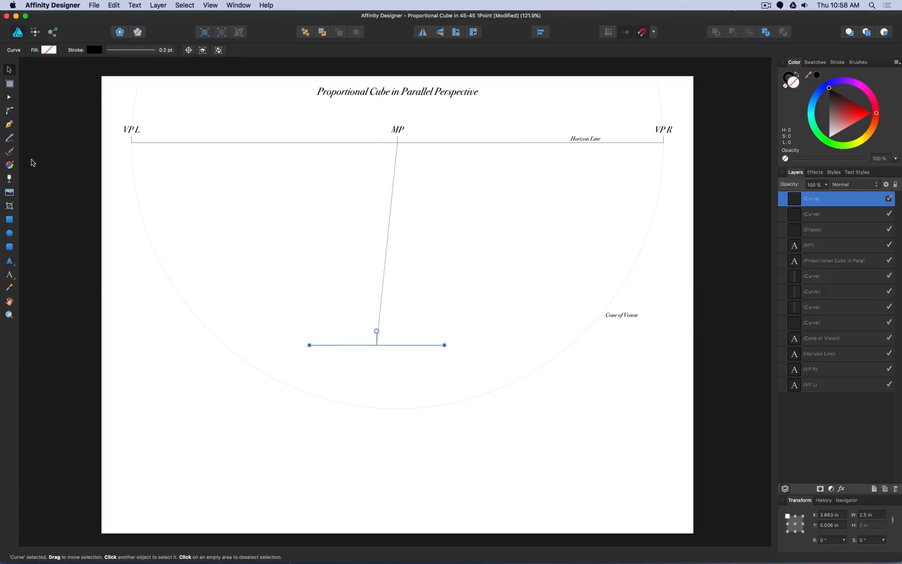
# - Draw a line from each end of the base line to MP
pyautogui.click(9, 125)
pyautogui.press('Escape')
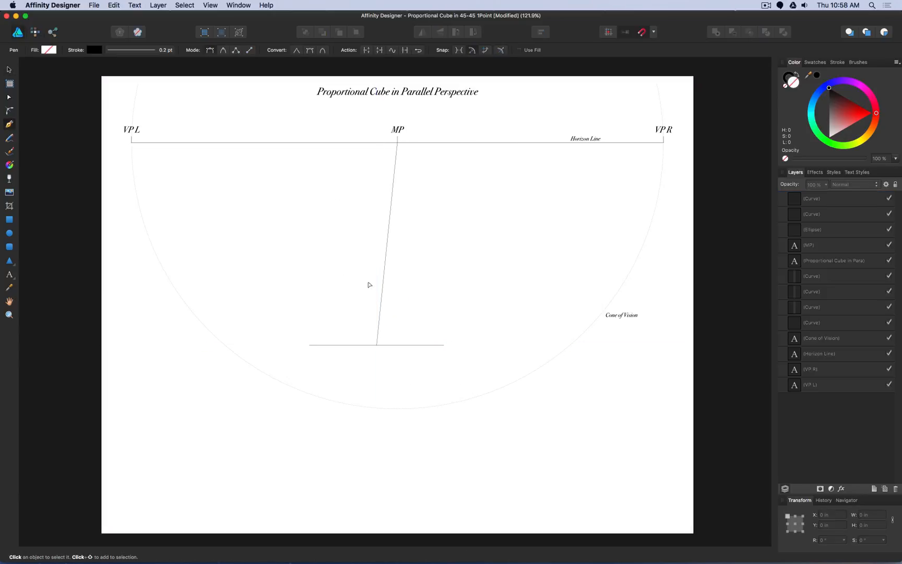
pyautogui.click(444, 346)
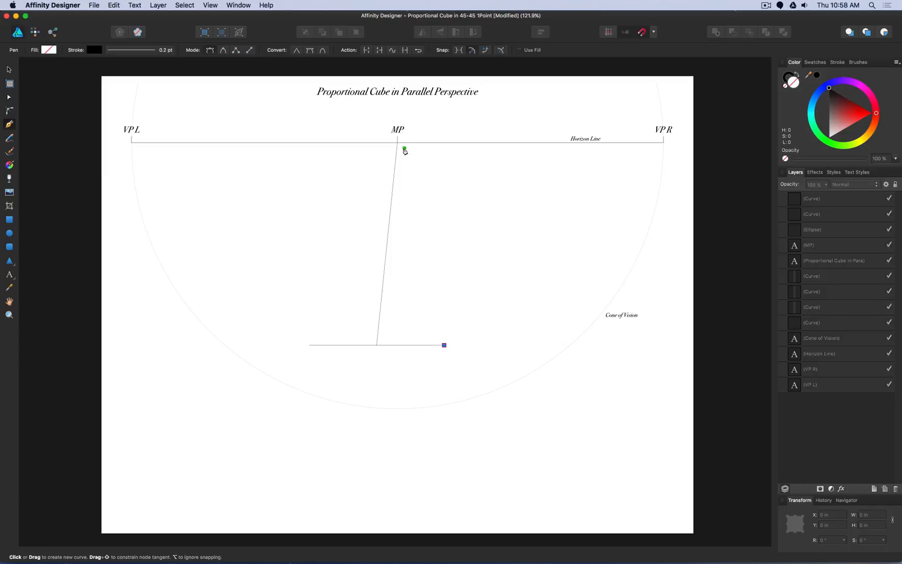
pyautogui.click(397, 142)
pyautogui.press('Escape')
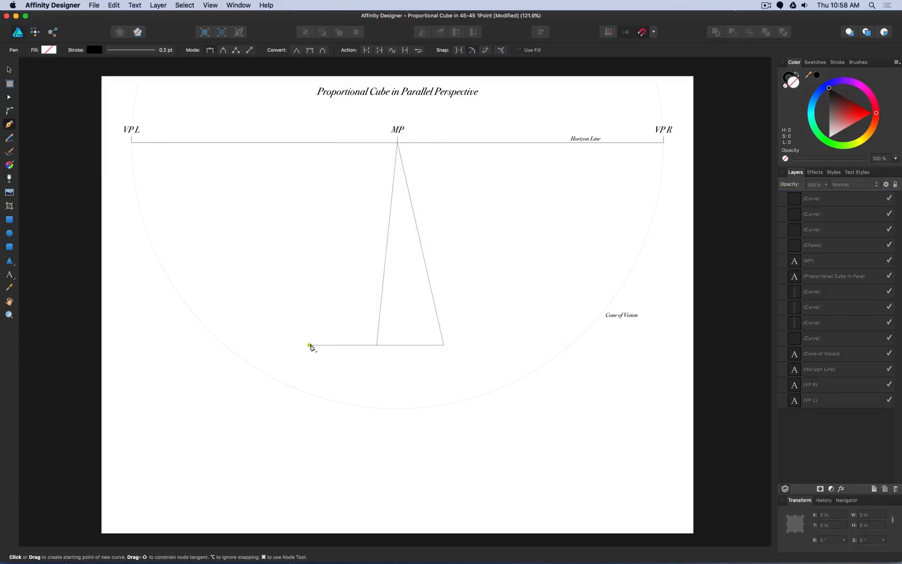
pyautogui.click(310, 345)
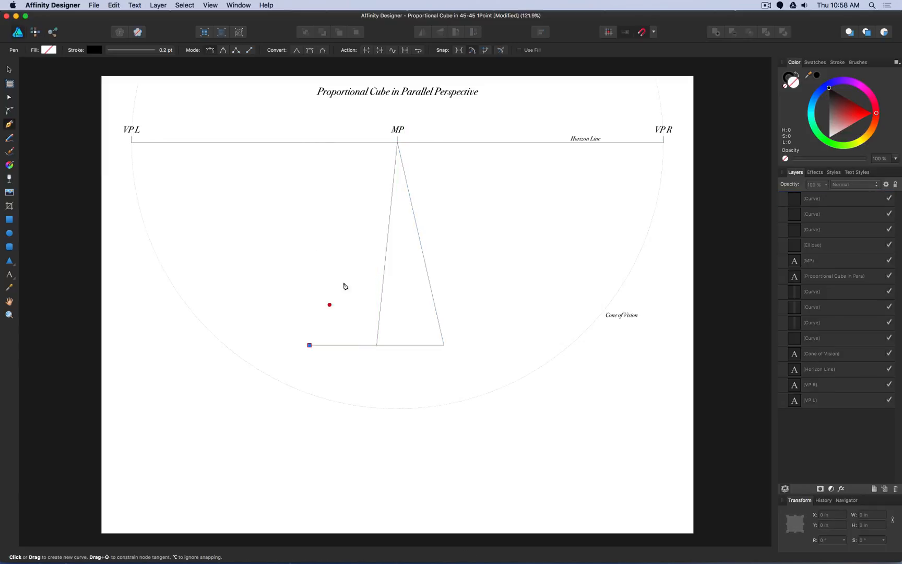
pyautogui.click(397, 142)
pyautogui.press('Escape')
# - Draw a line from the base midpoint to VP L, and one from its crossing with the left converging line to VP R
pyautogui.click(377, 345)
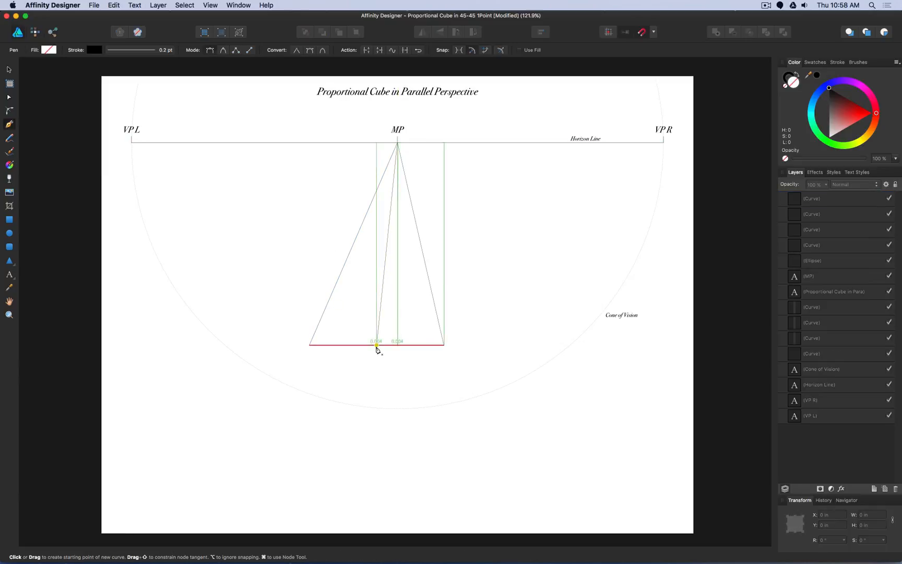
pyautogui.click(132, 142)
pyautogui.press('Escape')
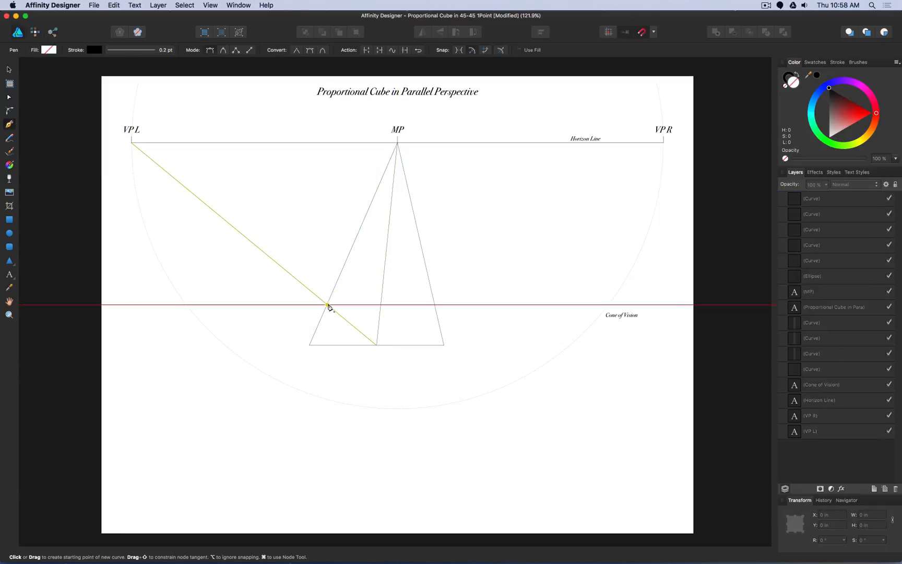
pyautogui.click(327, 304)
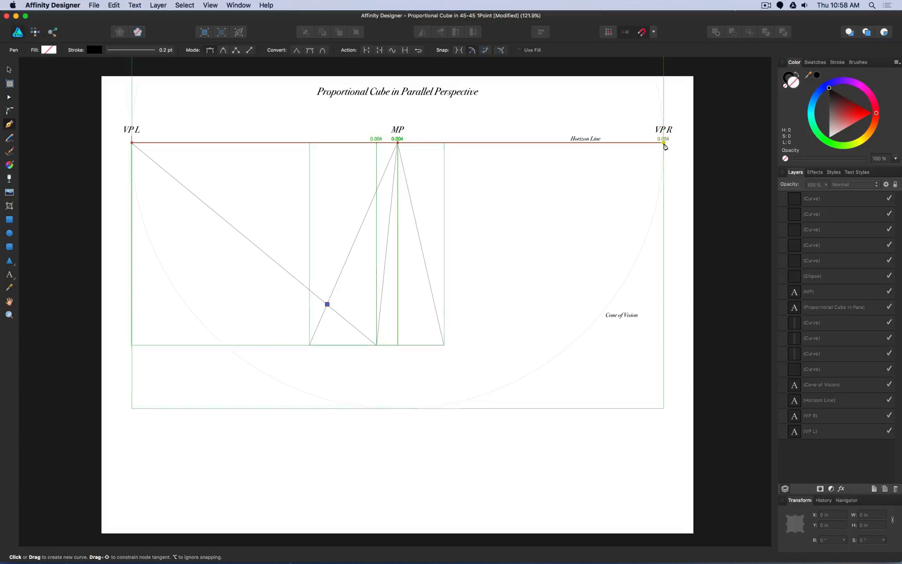
pyautogui.click(664, 142)
pyautogui.press('Escape')
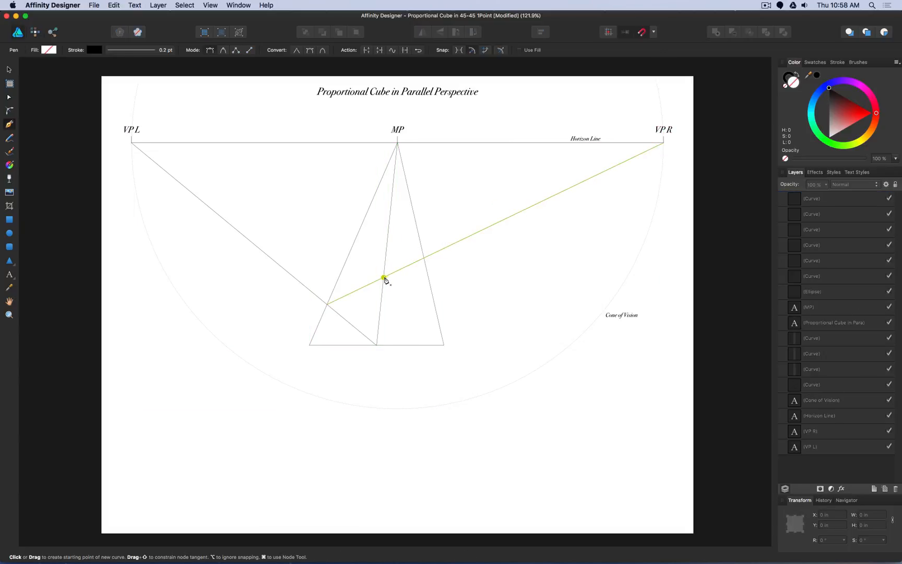
# - Draw a horizontal line through the crossing of the VP R diagonal and the middle MP line, spanning both outer converging lines
pyautogui.click(384, 277)
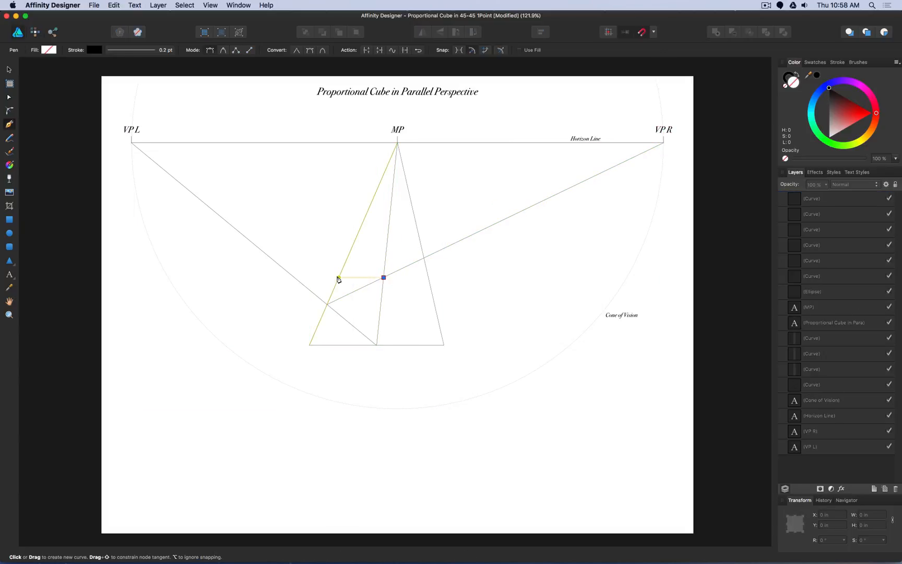
pyautogui.click(338, 277)
pyautogui.click(9, 97)
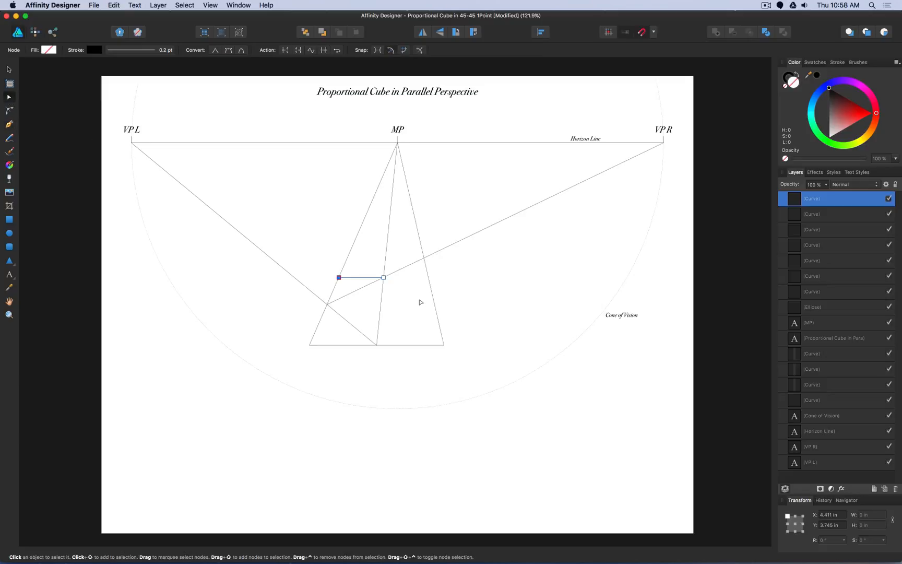
pyautogui.moveTo(384, 277); pyautogui.dragTo(429, 278)
pyautogui.click(485, 278)
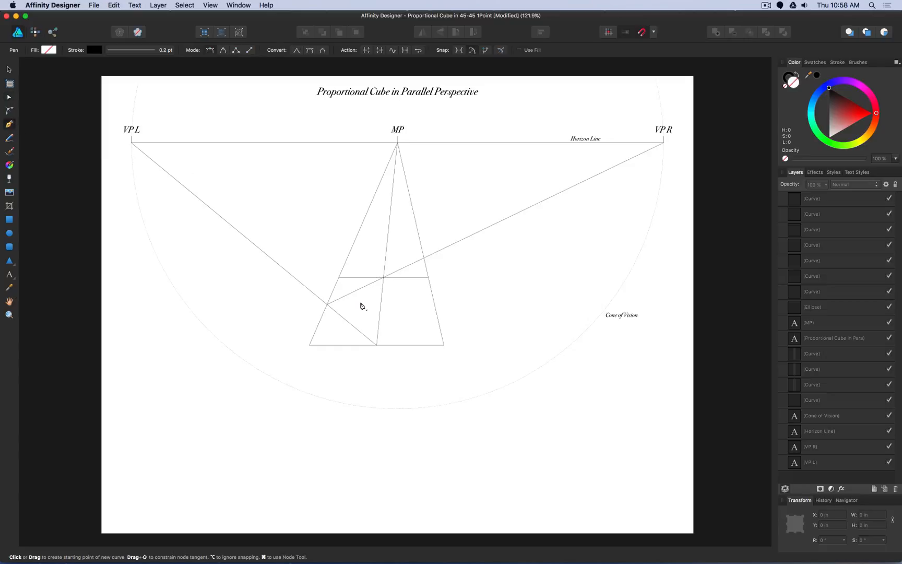
# - Duplicate the base line, rotate the copy to vertical, and stand one such 2.5 in line at each end of the base line
pyautogui.press('v')
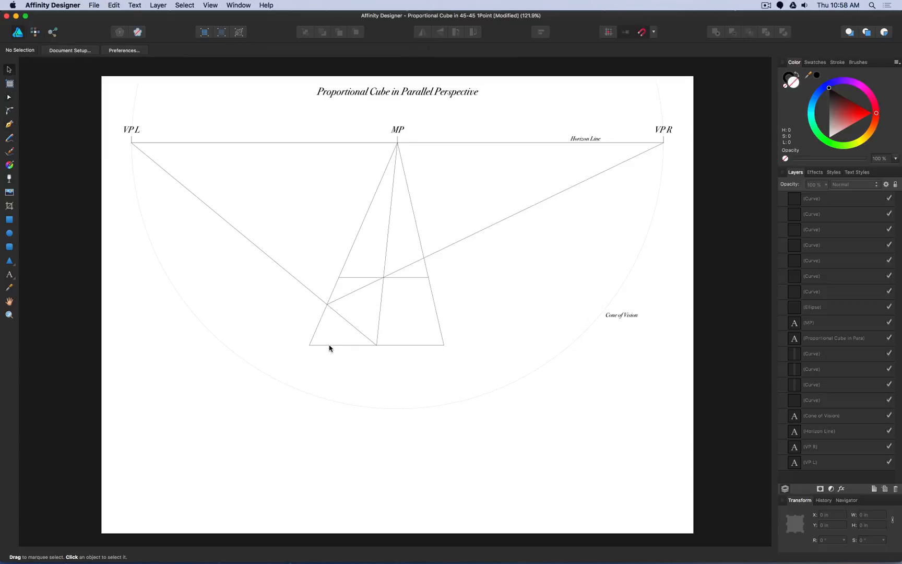
pyautogui.click(330, 347)
pyautogui.press('super+j')
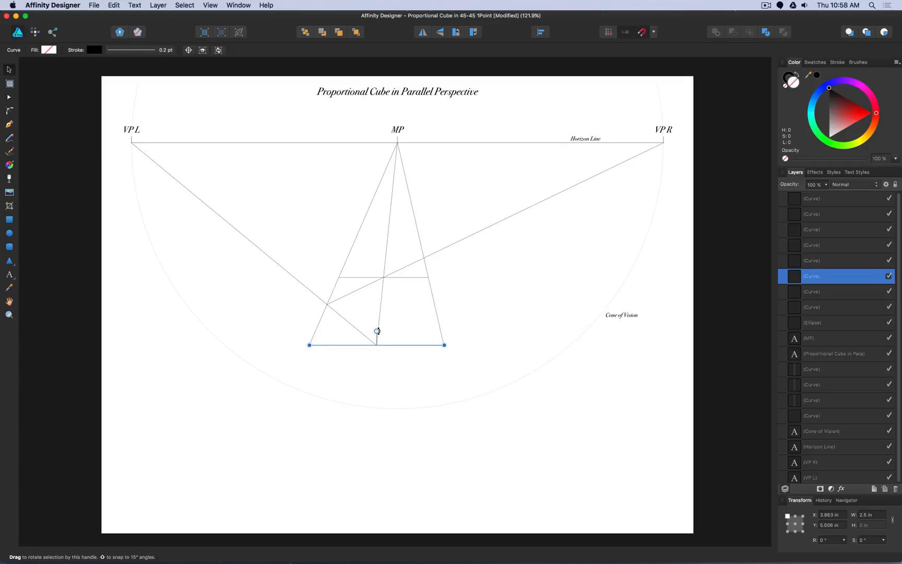
pyautogui.moveTo(376, 331); pyautogui.dragTo(413, 345)
pyautogui.moveTo(379, 308); pyautogui.dragTo(444, 238)
pyautogui.press('super+j')
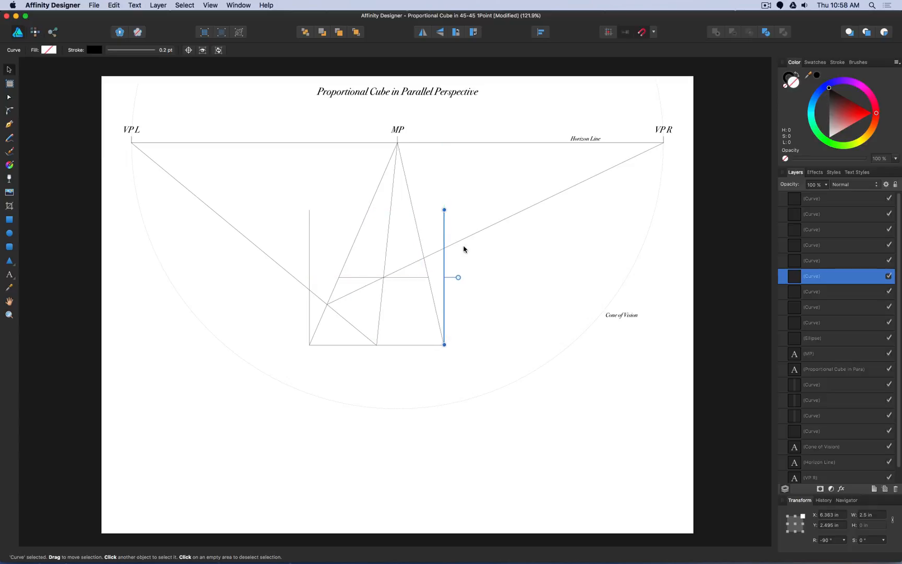
# - Duplicate the base line and move the copy up to the tops of the two verticals to close the front square
pyautogui.click(419, 330)
pyautogui.click(406, 345)
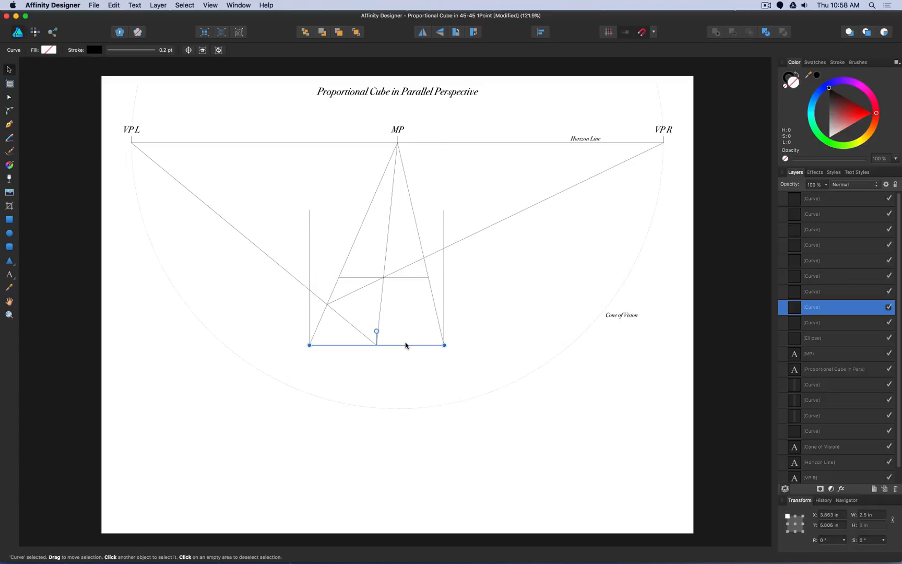
pyautogui.press('super+j')
pyautogui.moveTo(408, 345); pyautogui.dragTo(411, 214)
pyautogui.click(467, 176)
# - Draw a line from each upper corner of the front square to MP
pyautogui.click(9, 124)
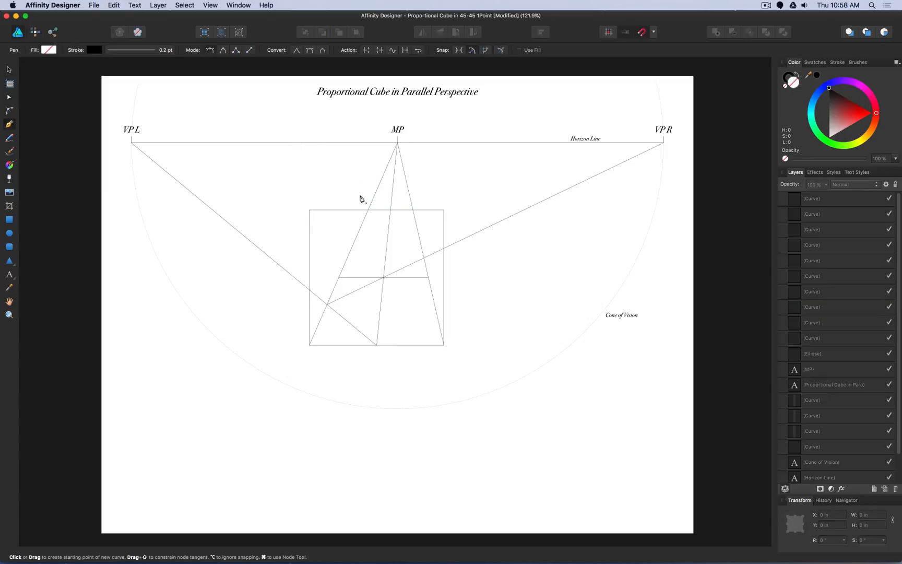
pyautogui.click(310, 209)
pyautogui.click(398, 142)
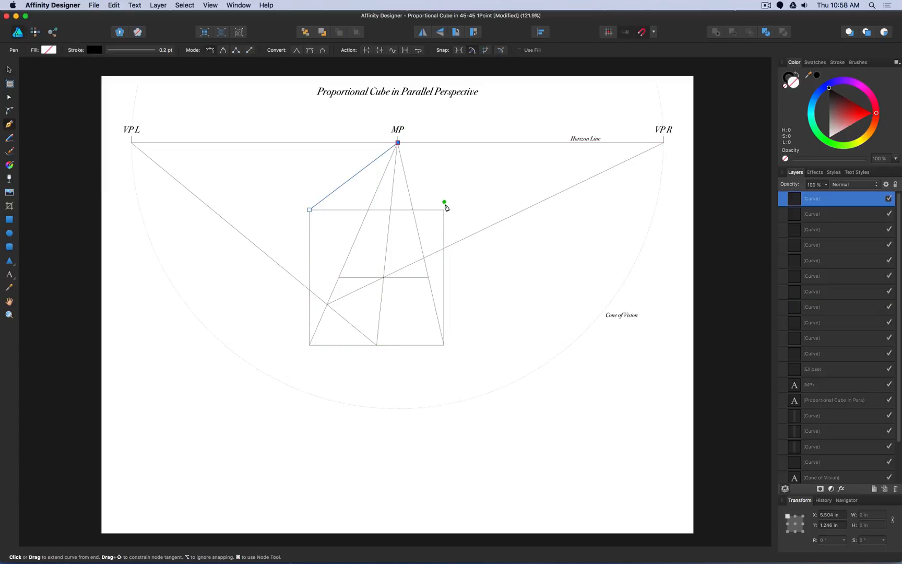
pyautogui.press('Escape')
pyautogui.click(444, 209)
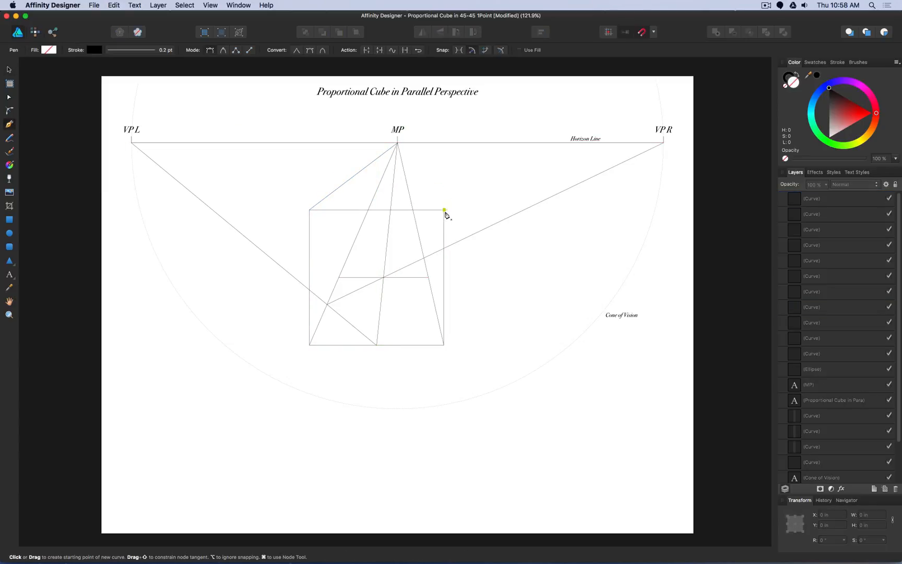
pyautogui.click(397, 143)
pyautogui.press('Escape')
# - Draw a vertical line from each end of the rear base line up to the upper converging line on its side
pyautogui.click(339, 278)
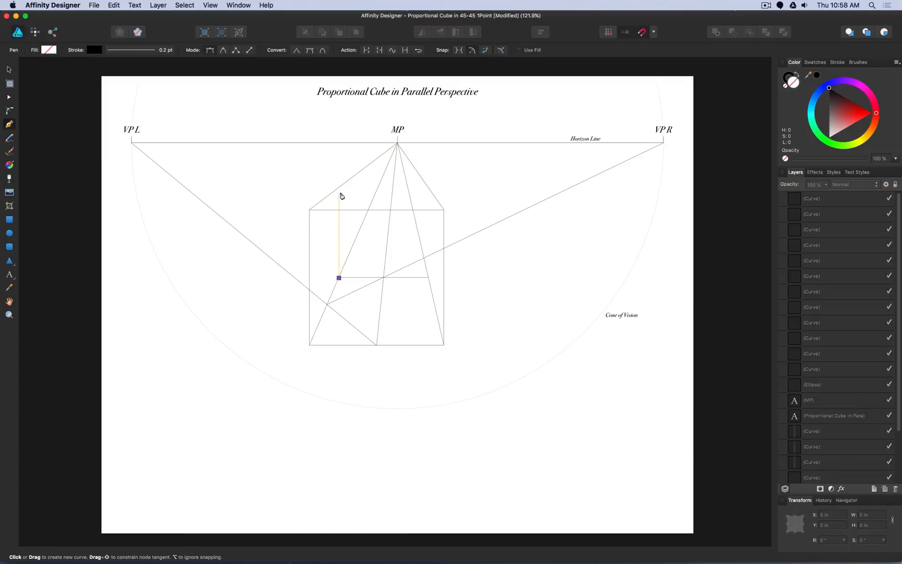
pyautogui.click(339, 187)
pyautogui.press('Escape')
pyautogui.click(428, 277)
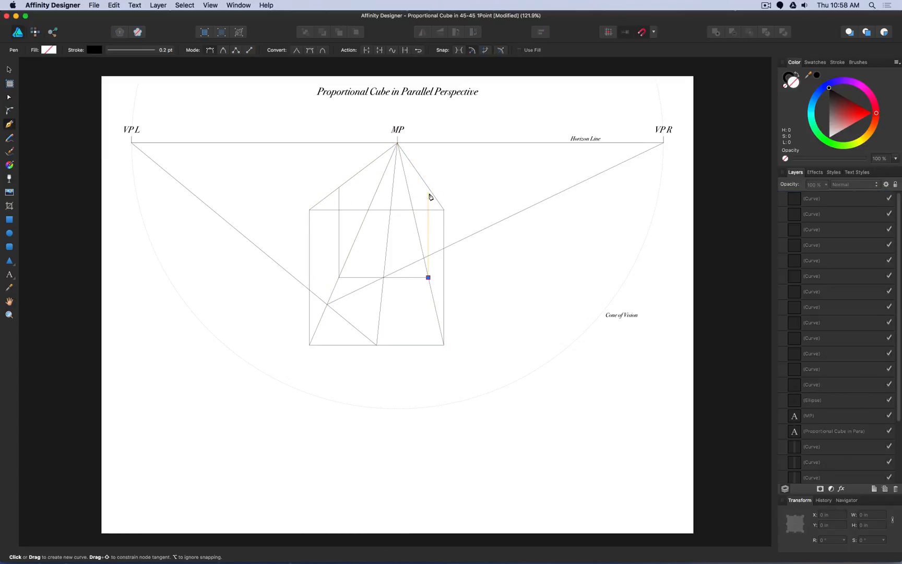
pyautogui.click(428, 187)
pyautogui.press('Escape')
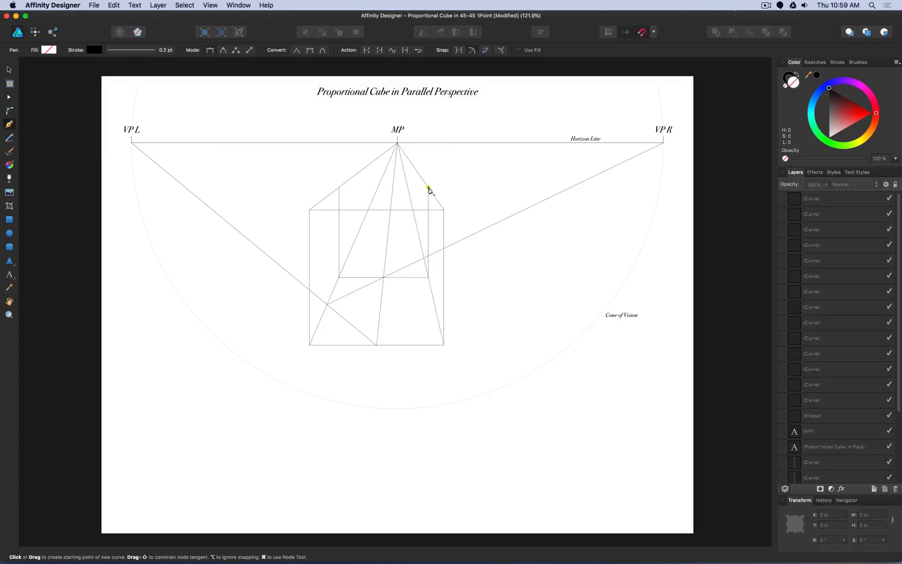
# - Draw a horizontal line joining the tops of the two rear verticals to complete the back square, and deselect it
pyautogui.click(428, 187)
pyautogui.click(339, 187)
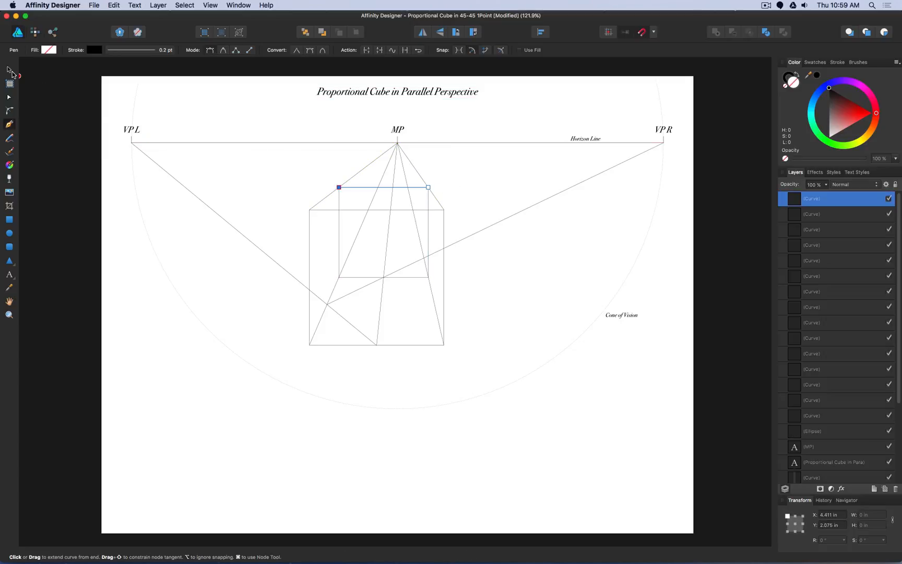
pyautogui.click(9, 70)
pyautogui.click(236, 162)
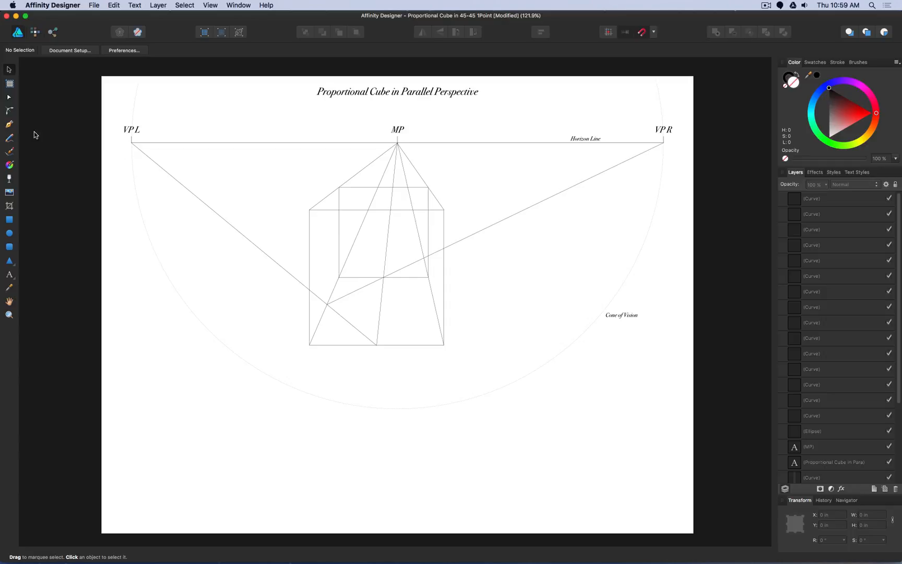
# - Trace the cube's outer outline as one closed path through the two upper rear corners and the four front corners
pyautogui.click(10, 126)
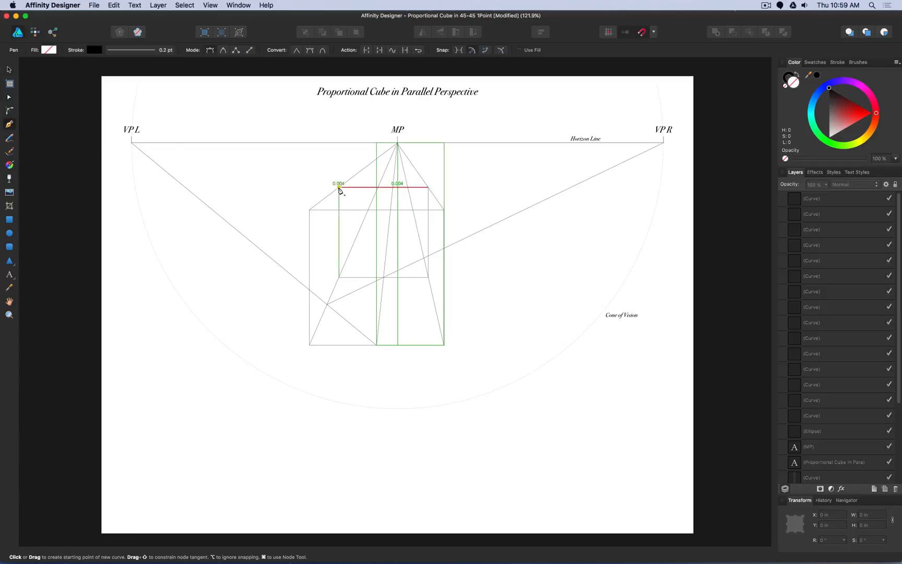
pyautogui.click(338, 187)
pyautogui.click(310, 210)
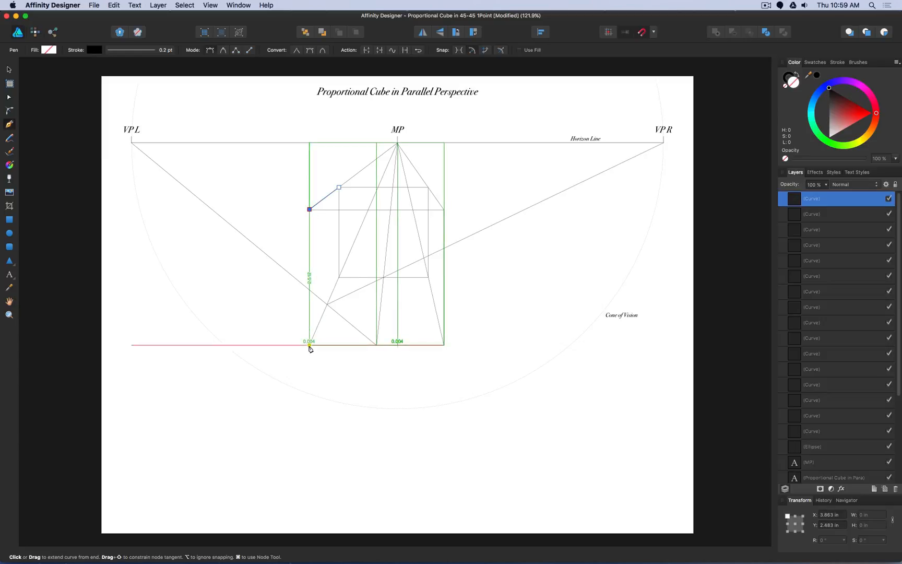
pyautogui.click(310, 345)
pyautogui.click(444, 345)
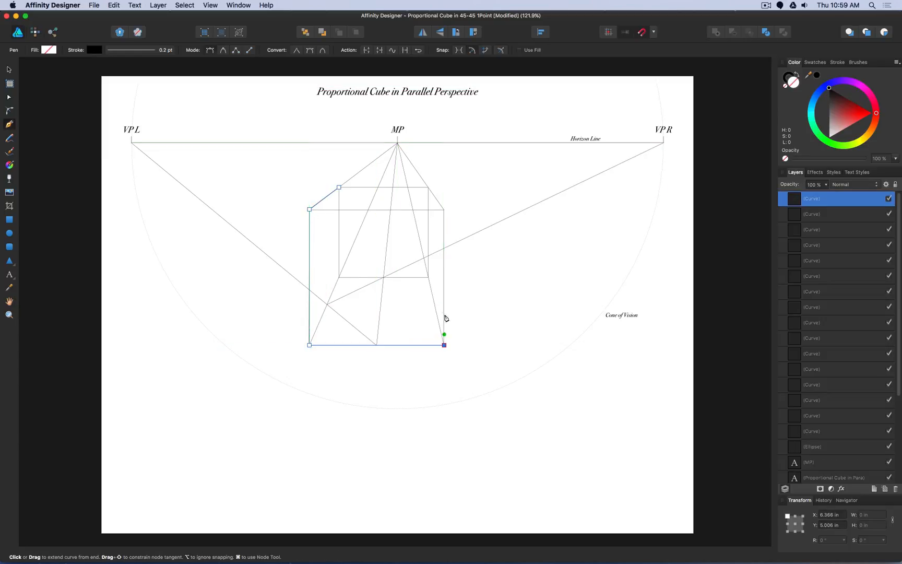
pyautogui.click(444, 209)
pyautogui.click(428, 187)
pyautogui.click(340, 187)
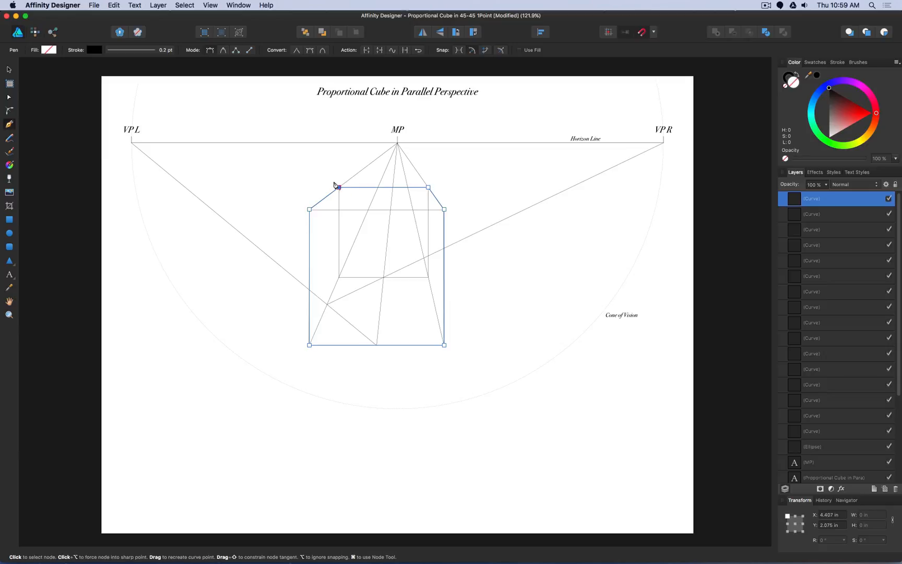
# - Set the cube outline's stroke width to 2 pt and deselect it
pyautogui.click(145, 50)
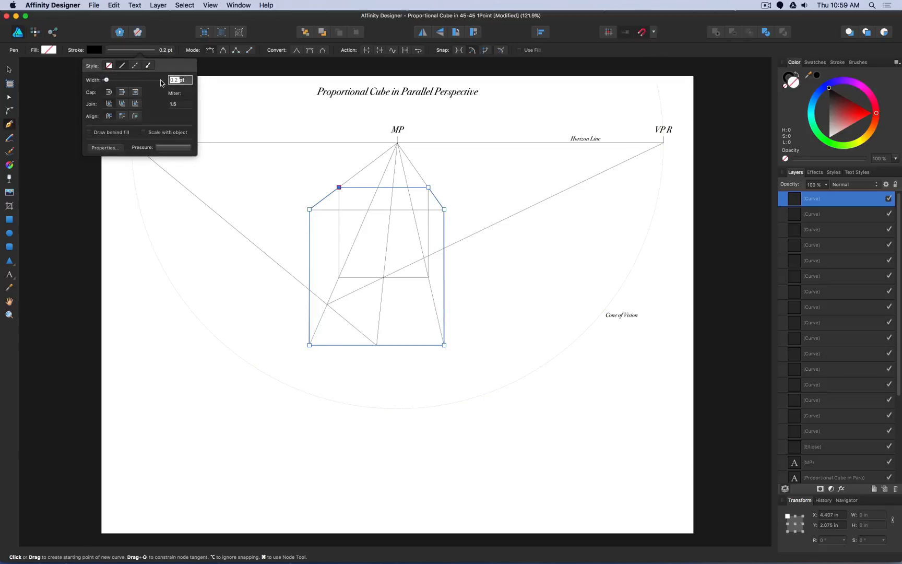
pyautogui.write('2')
pyautogui.press('Return')
pyautogui.click(9, 70)
pyautogui.click(213, 167)
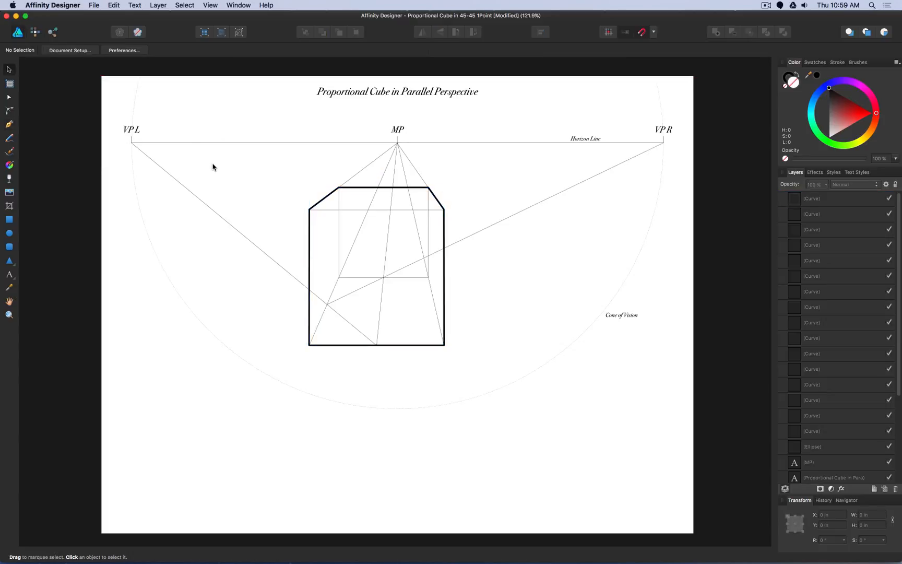